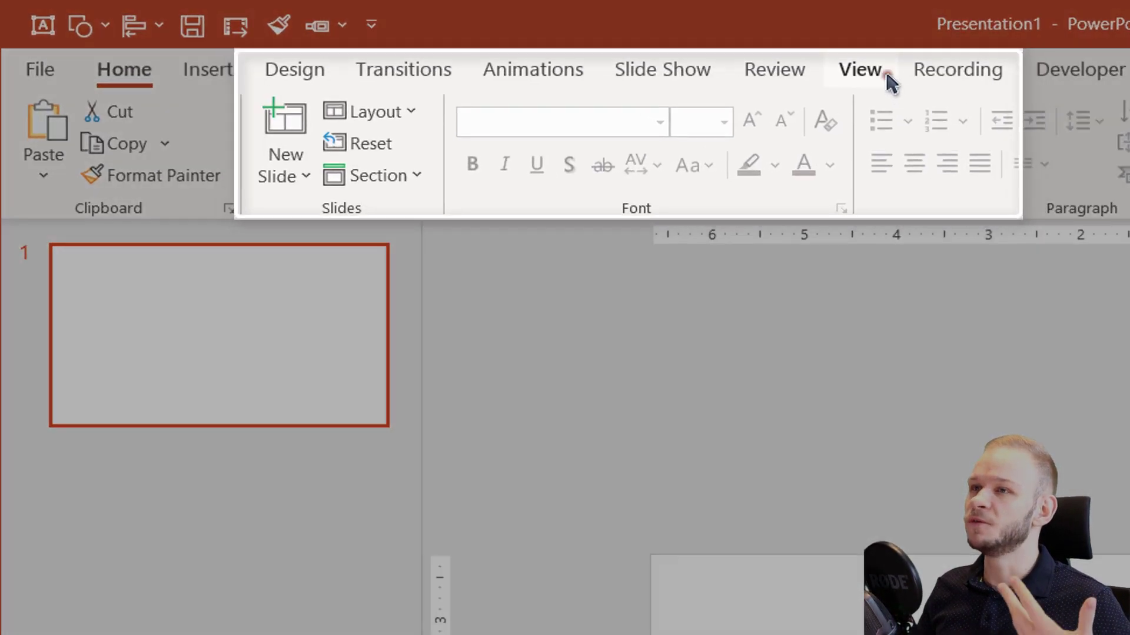
Step: Browse the layouts in Slide Master view, then close Master View
{"action": "left_click", "coordinate": [885, 70]}
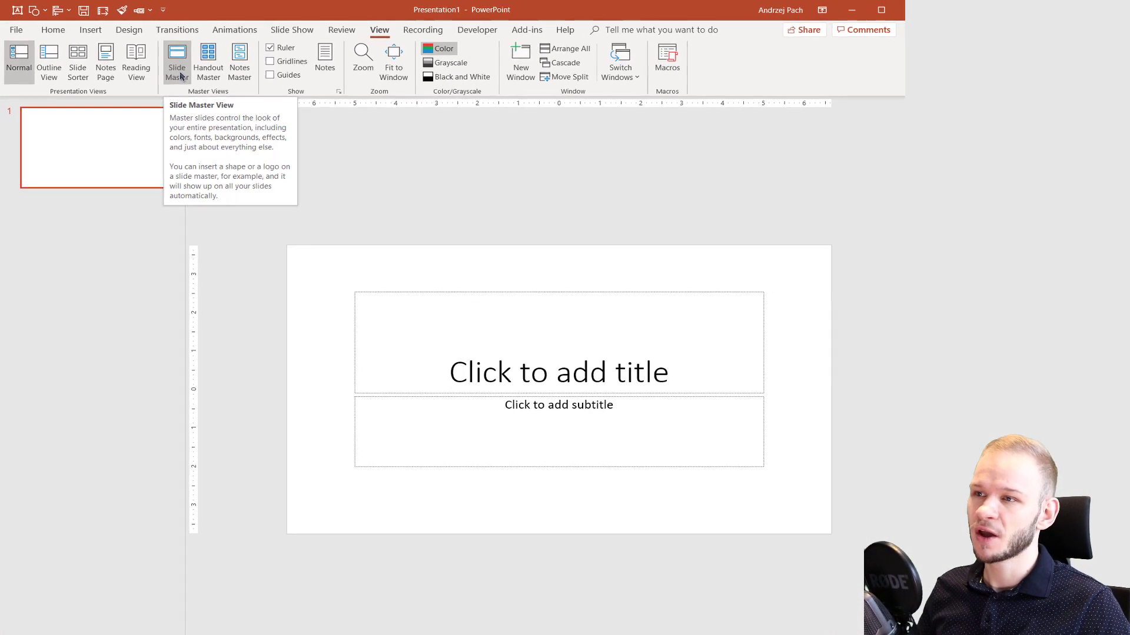
{"action": "left_click", "coordinate": [181, 75]}
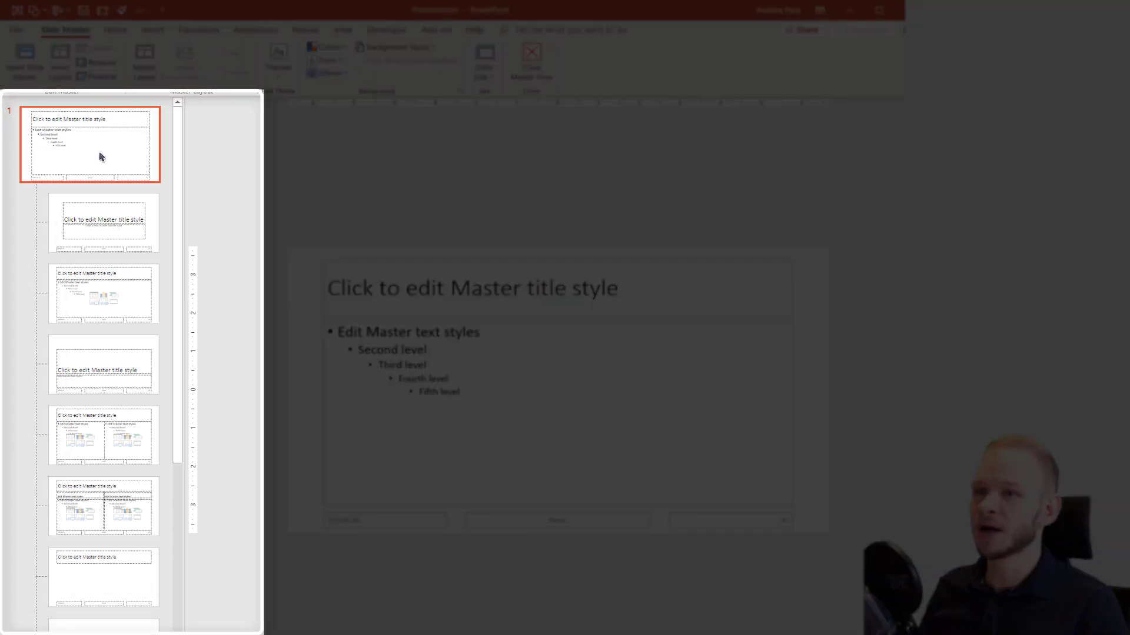
{"action": "scroll", "coordinate": [99, 156], "scroll_direction": "down", "scroll_amount": 5}
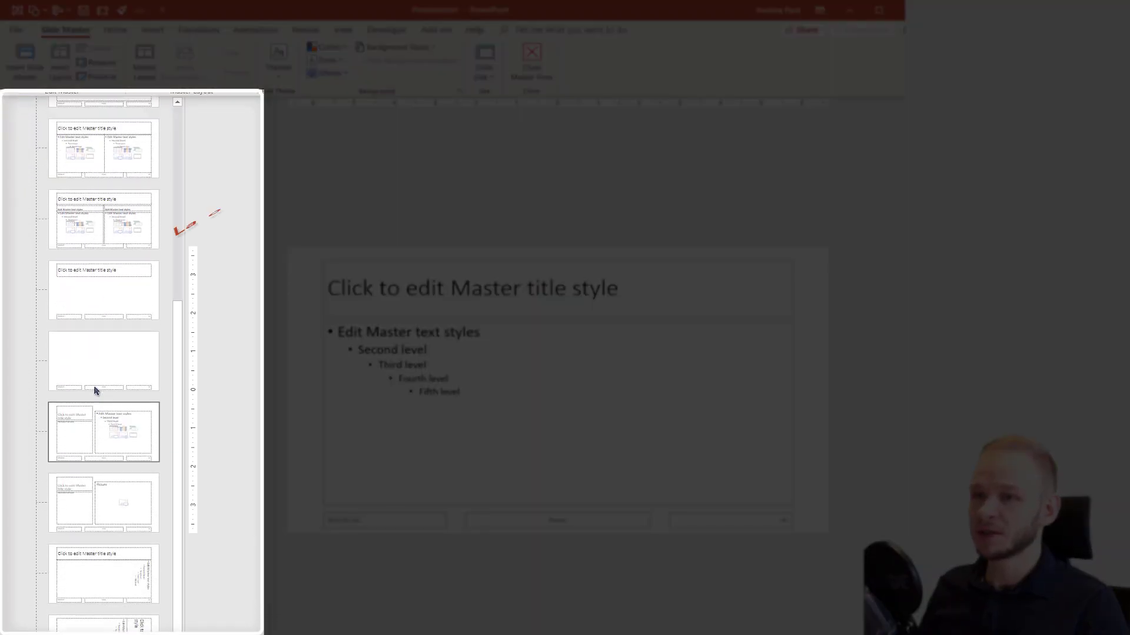
{"action": "scroll", "coordinate": [96, 390], "scroll_direction": "up", "scroll_amount": 6}
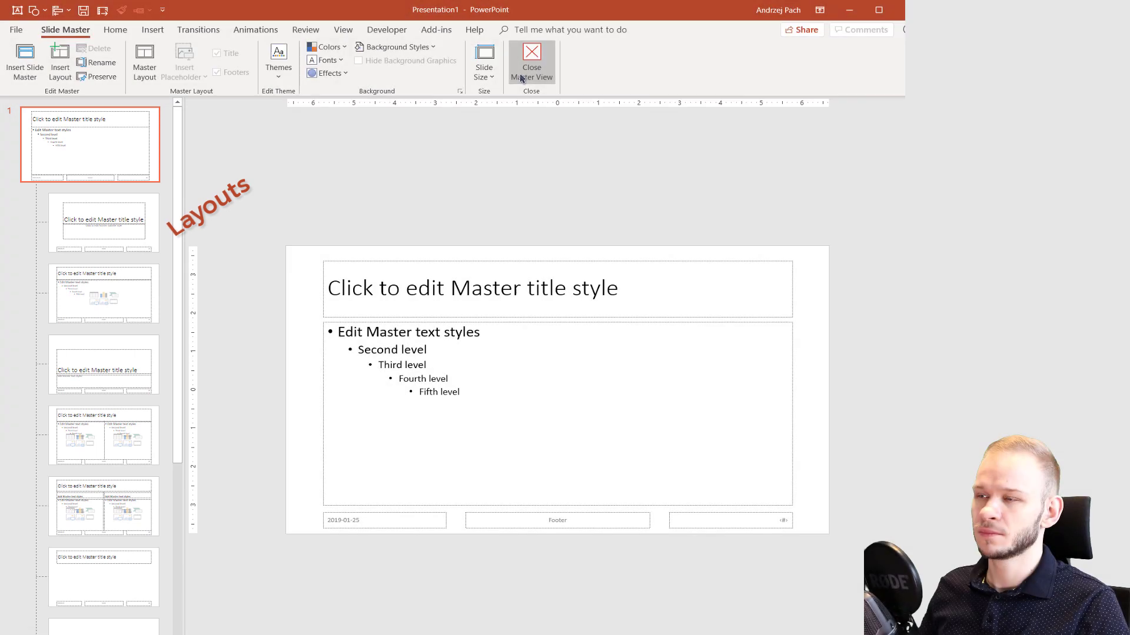
{"action": "left_click", "coordinate": [523, 75]}
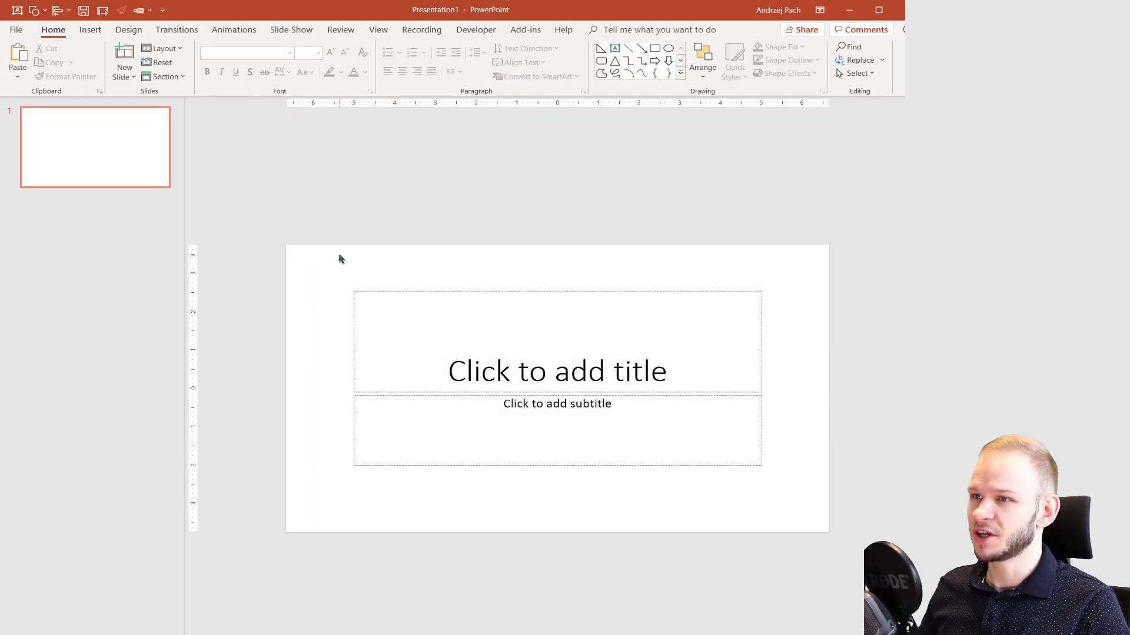
Step: Apply the Comparison layout to the first slide
{"action": "right_click", "coordinate": [340, 259]}
{"action": "left_click", "coordinate": [380, 297]}
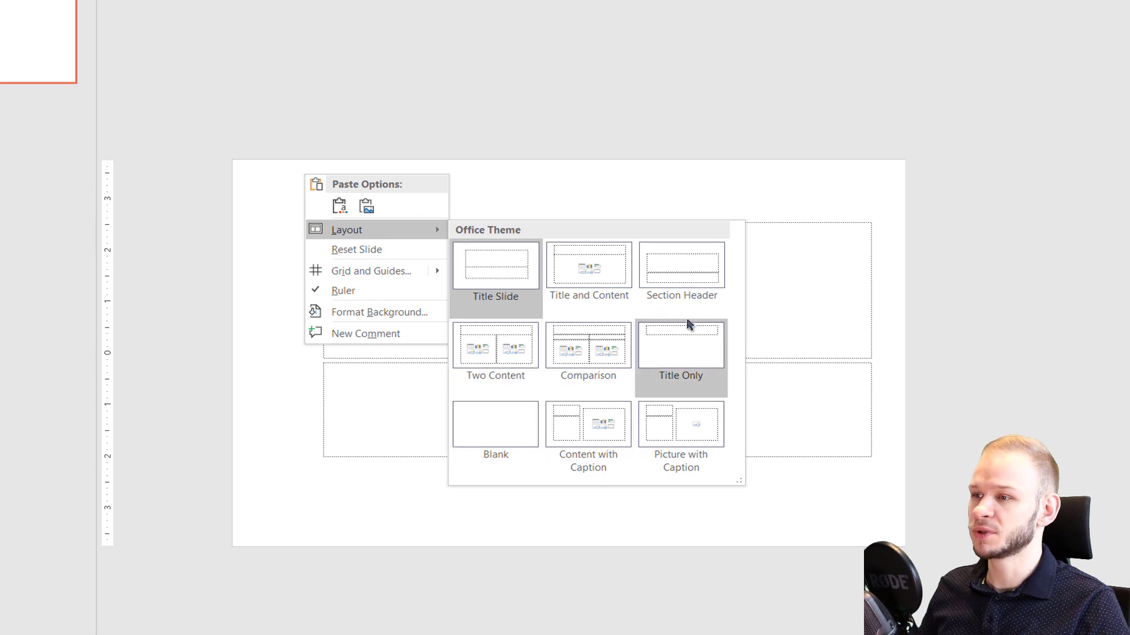
{"action": "left_click", "coordinate": [580, 353]}
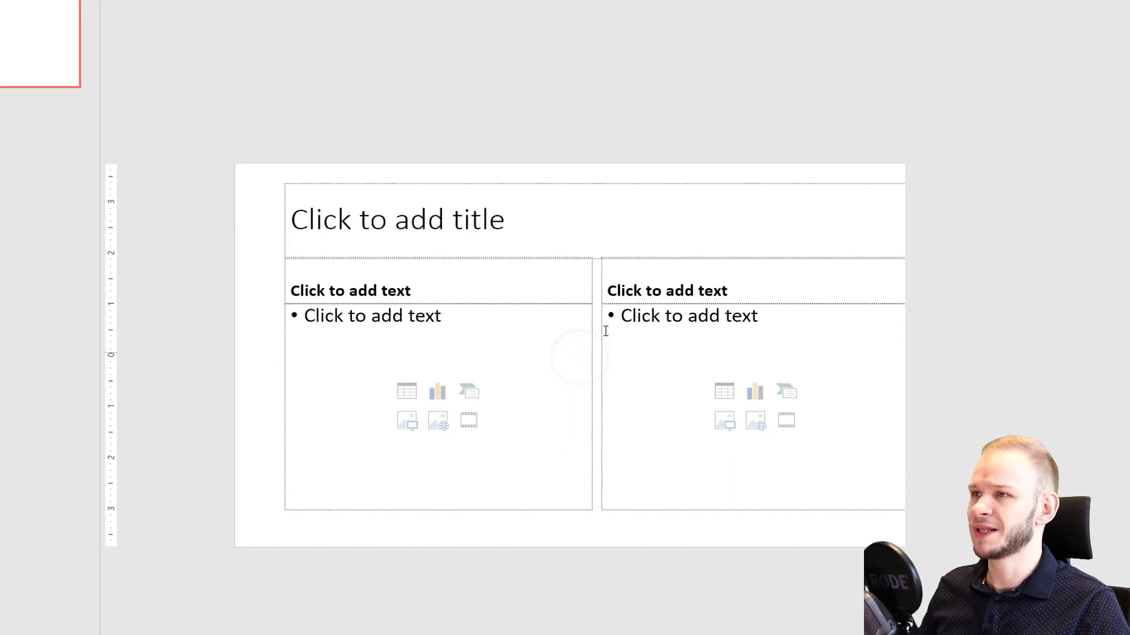
Step: Reopen Slide Master view and insert a new layout directly below the master
{"action": "left_click", "coordinate": [403, 32]}
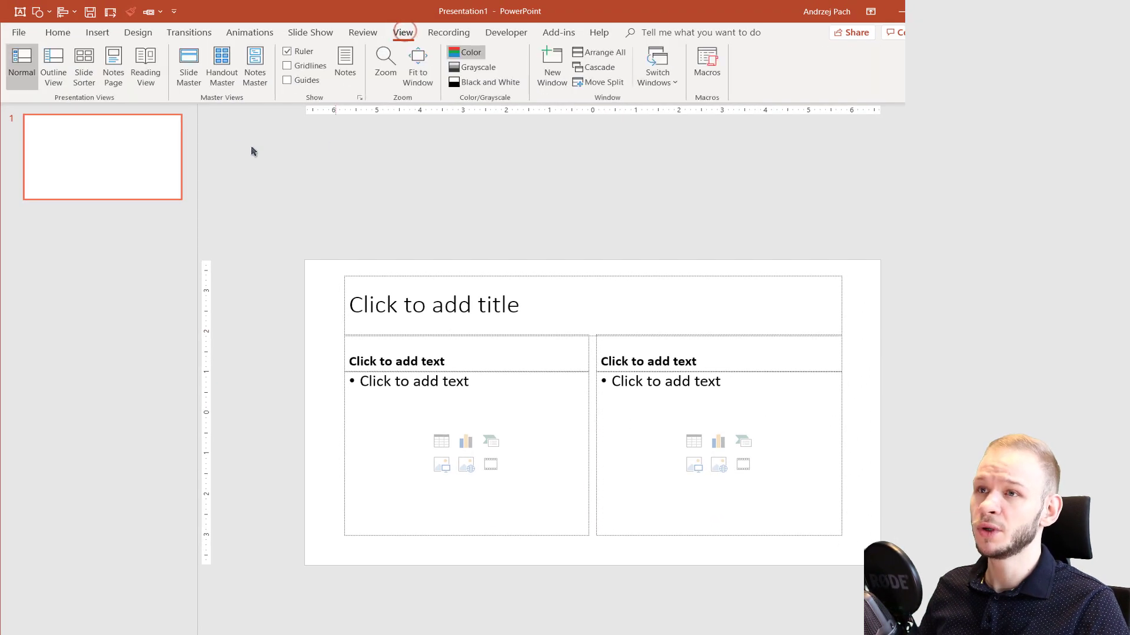
{"action": "left_click", "coordinate": [189, 67]}
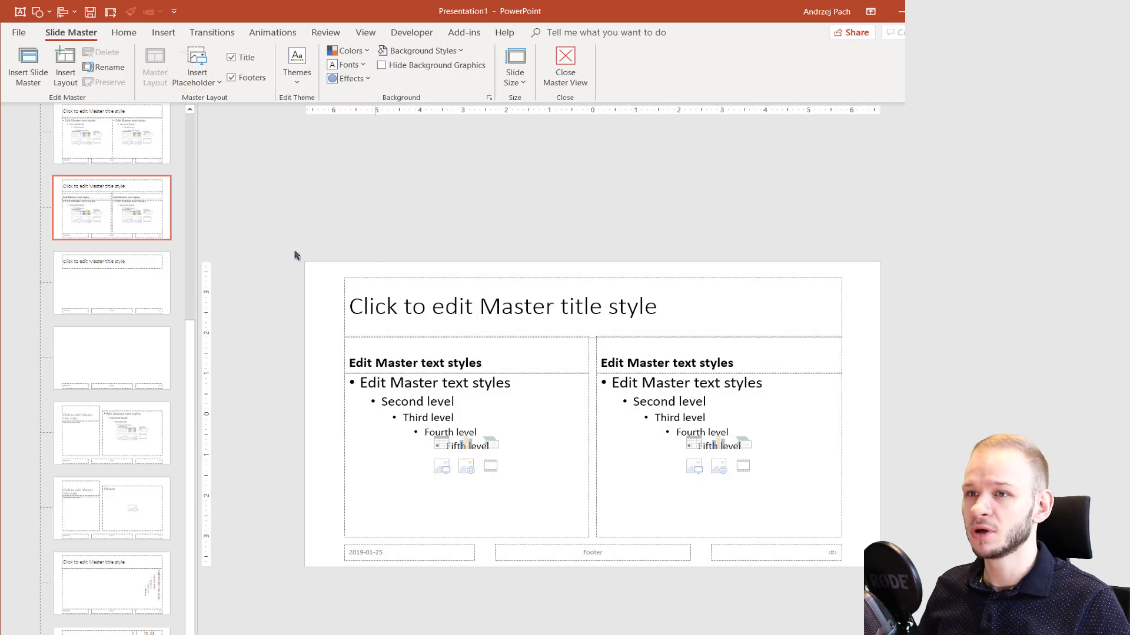
{"action": "scroll", "coordinate": [126, 249], "scroll_direction": "up", "scroll_amount": 5}
{"action": "left_click", "coordinate": [126, 249]}
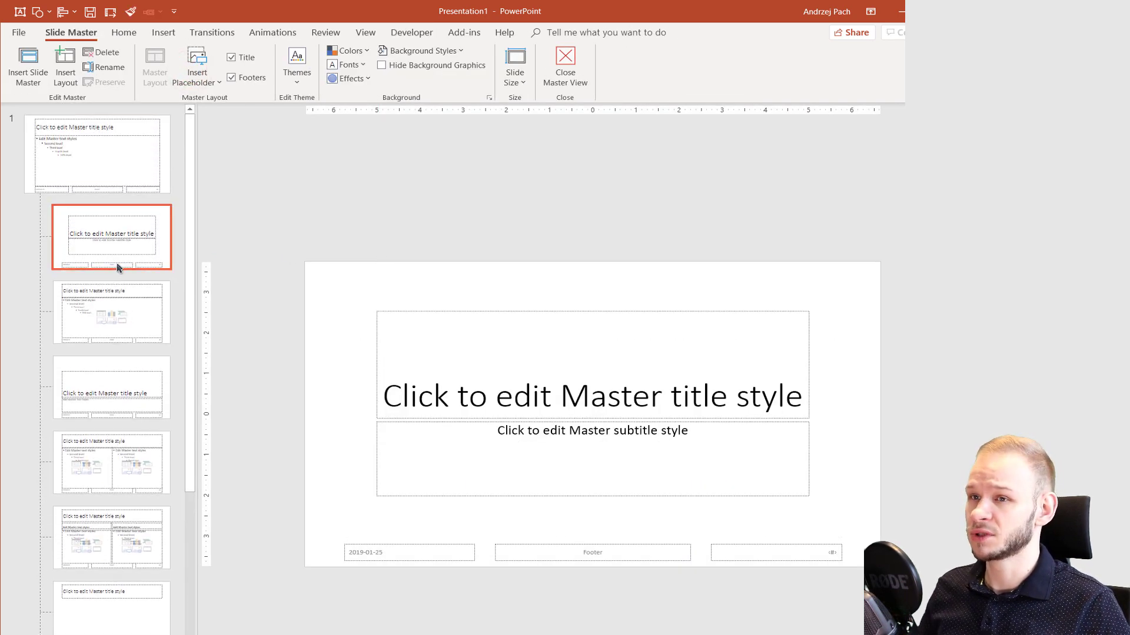
{"action": "scroll", "coordinate": [141, 332], "scroll_direction": "down", "scroll_amount": 3}
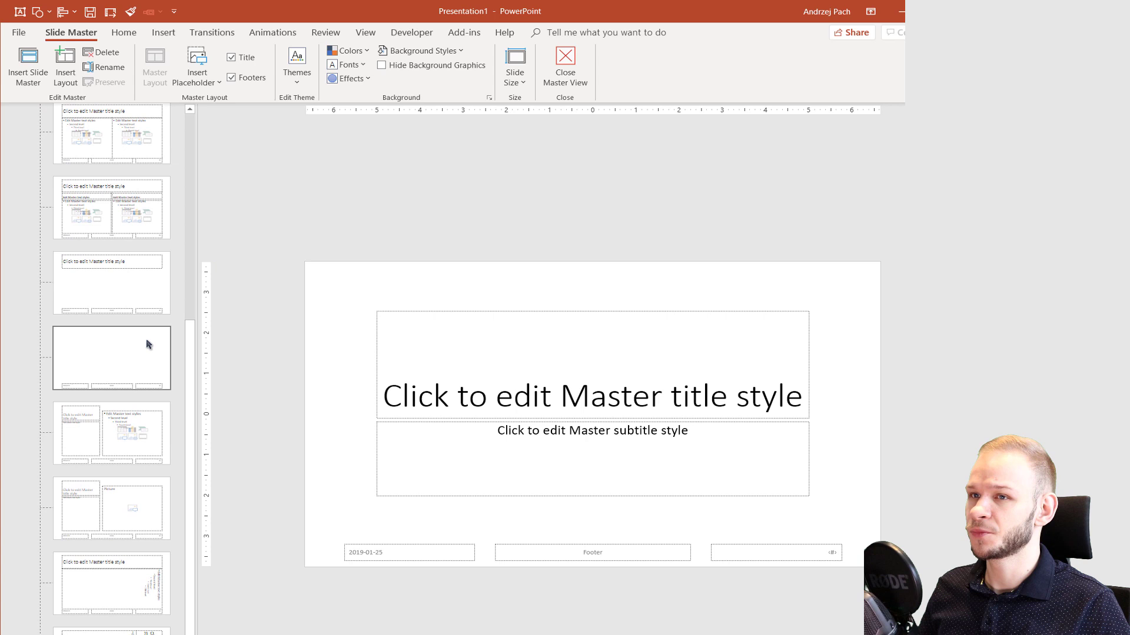
{"action": "scroll", "coordinate": [147, 340], "scroll_direction": "up", "scroll_amount": 3}
{"action": "right_click", "coordinate": [109, 202]}
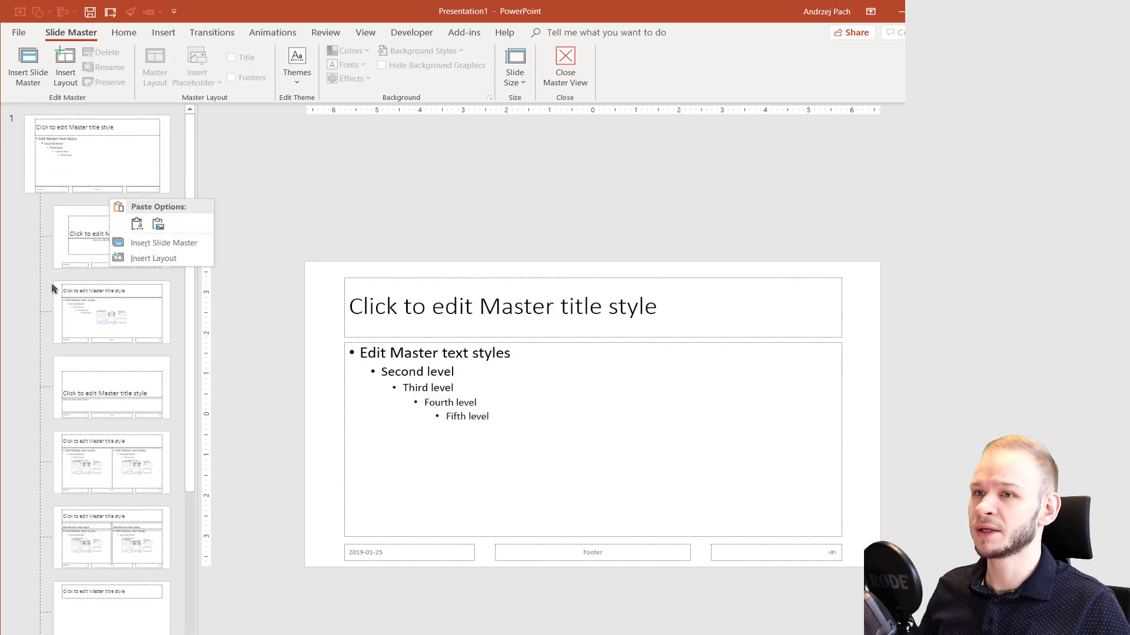
{"action": "left_click", "coordinate": [161, 260]}
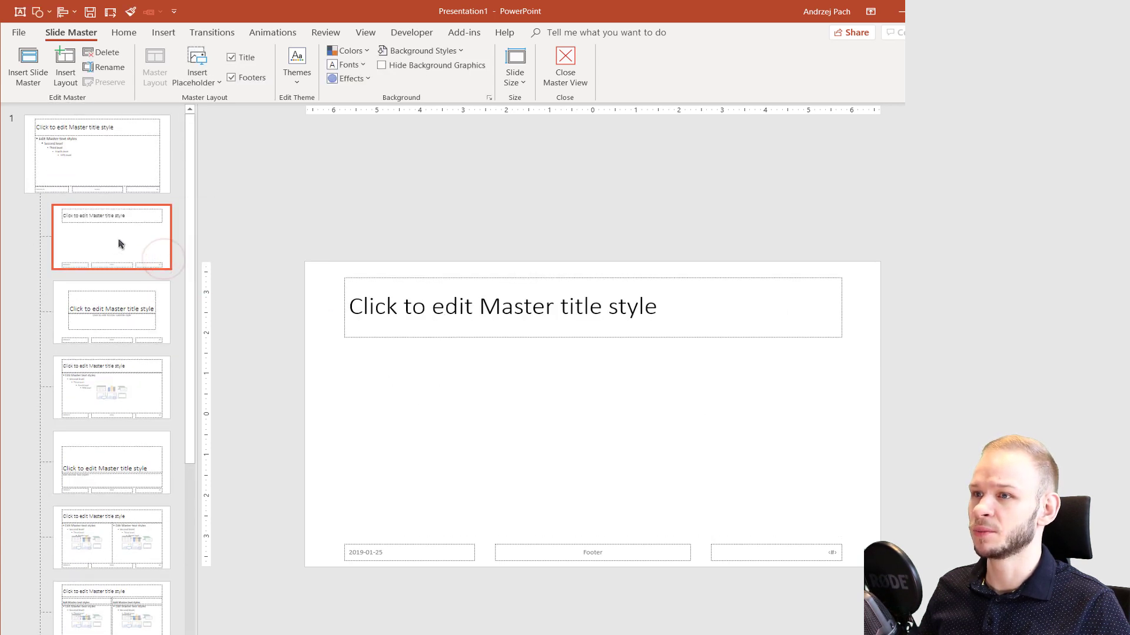
Step: Toggle the new layout's Title and Footers options off and back on
{"action": "left_click_drag", "start_coordinate": [289, 225], "coordinate": [891, 391]}
{"action": "left_click_drag", "start_coordinate": [297, 497], "coordinate": [877, 612]}
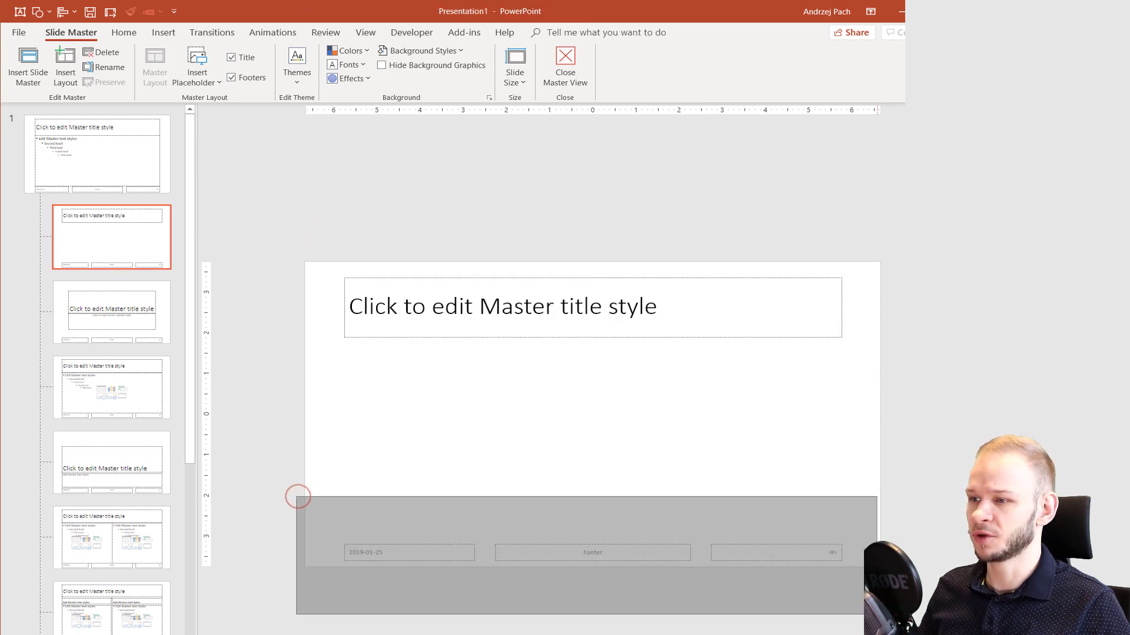
{"action": "left_click", "coordinate": [231, 57]}
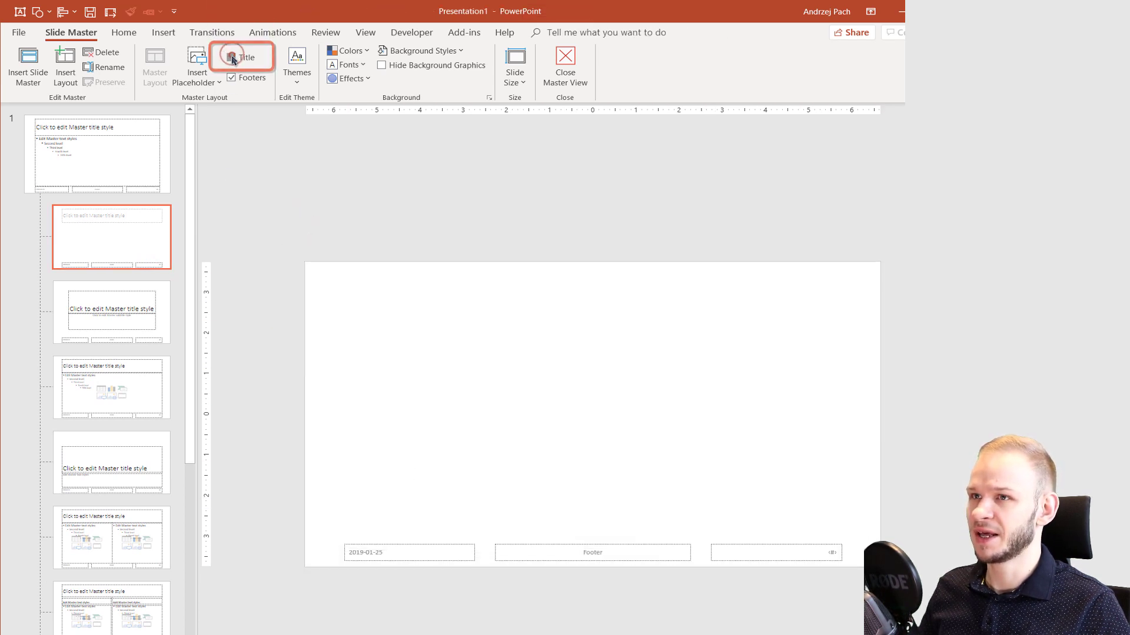
{"action": "left_click", "coordinate": [231, 57]}
{"action": "left_click", "coordinate": [230, 79]}
{"action": "left_click", "coordinate": [230, 79]}
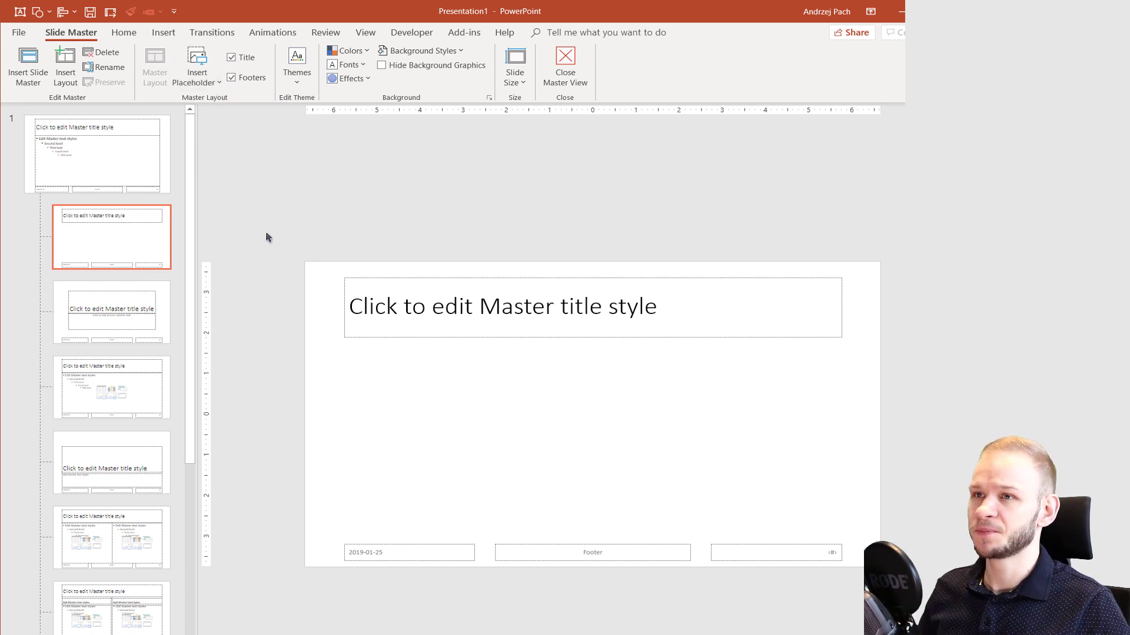
Step: Draw a 4.06-inch square Picture placeholder below the layout's title
{"action": "left_click", "coordinate": [200, 82]}
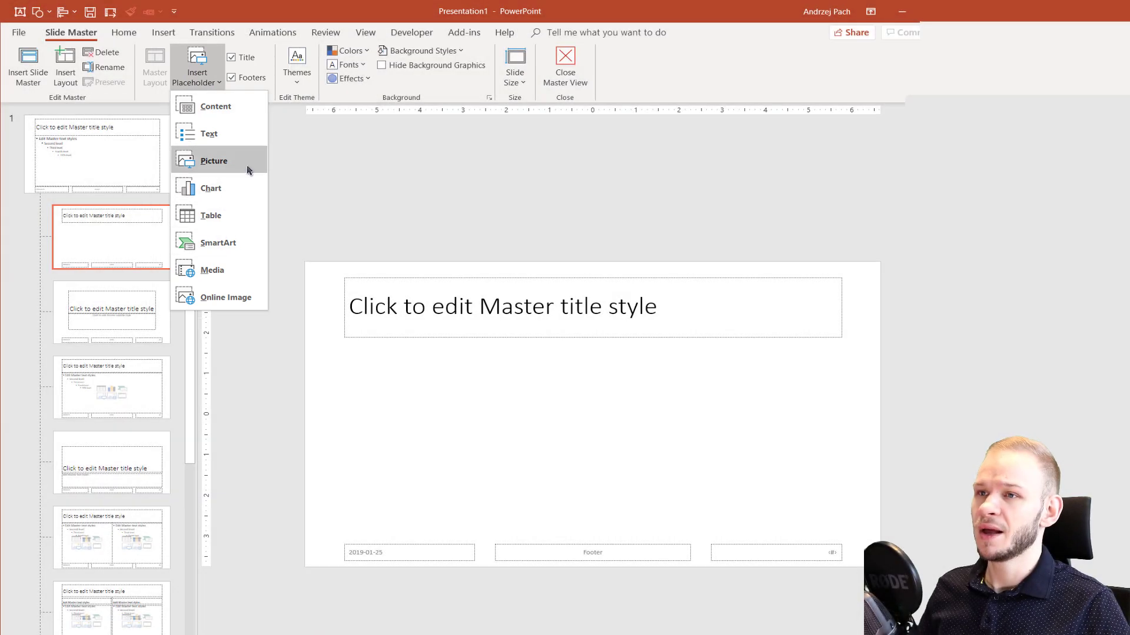
{"action": "left_click", "coordinate": [247, 170]}
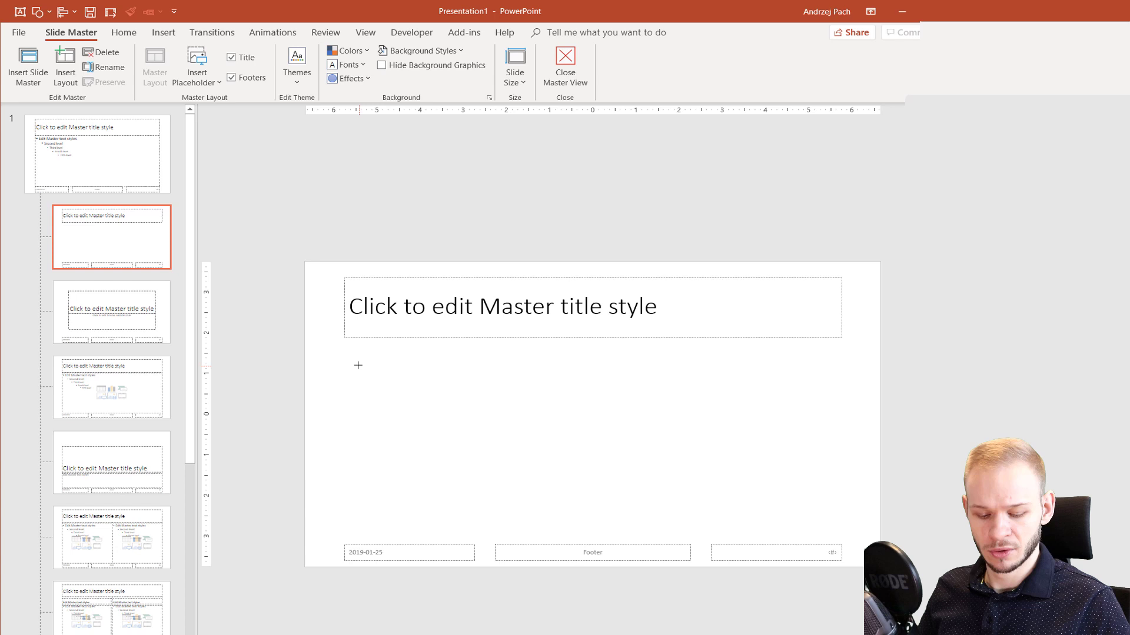
{"action": "left_click_drag", "start_coordinate": [346, 354], "coordinate": [538, 499]}
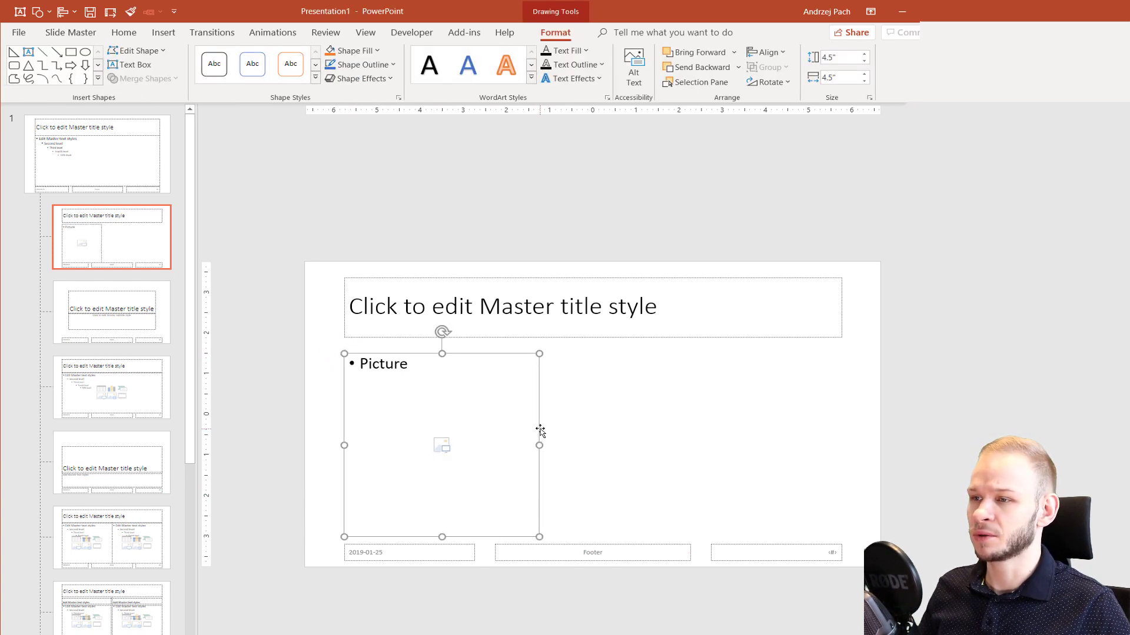
{"action": "mouse_move", "coordinate": [539, 429]}
{"action": "left_mouse_down"}
{"action": "mouse_move", "coordinate": [571, 419]}
{"action": "mouse_move", "coordinate": [506, 418]}
{"action": "left_mouse_up"}
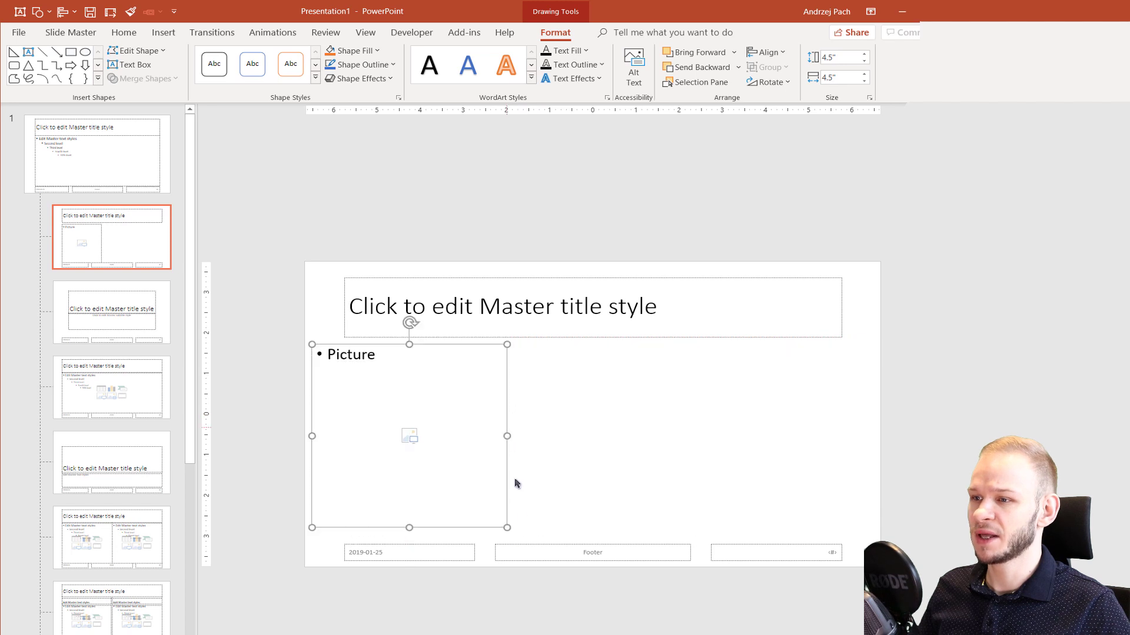
{"action": "left_click_drag", "start_coordinate": [504, 525], "coordinate": [486, 509]}
{"action": "left_click_drag", "start_coordinate": [490, 460], "coordinate": [696, 476]}
Step: Copy the Picture placeholder twice and place the copies in a row
{"action": "key", "text": "ctrl+c"}
{"action": "key", "text": "ctrl+v"}
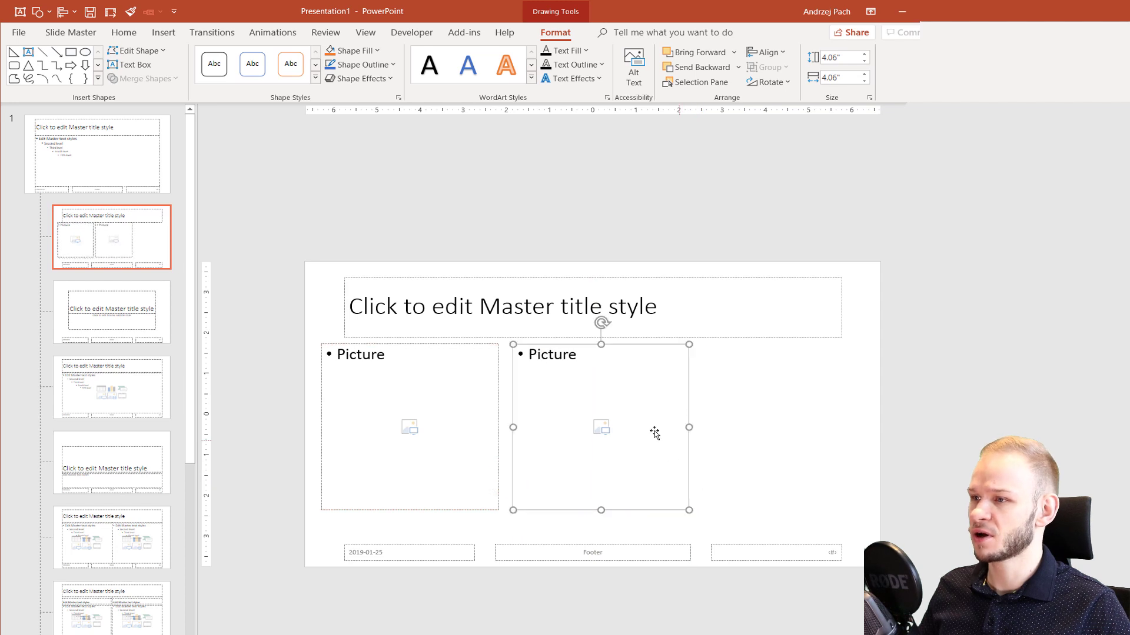
{"action": "key", "text": "ctrl+v"}
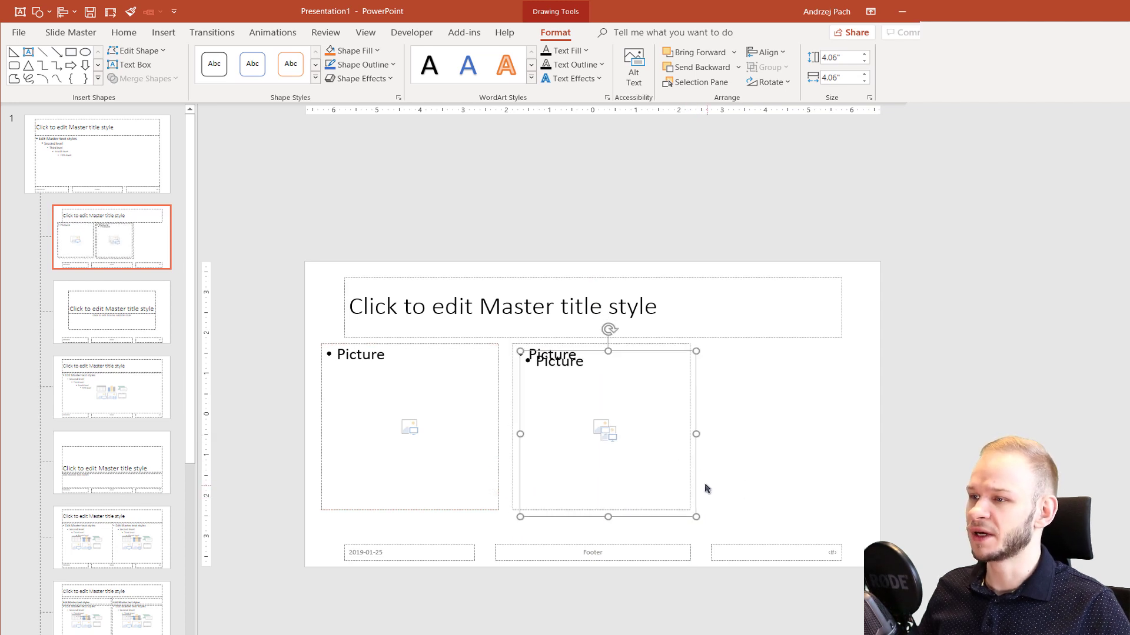
{"action": "left_click_drag", "start_coordinate": [699, 483], "coordinate": [886, 473]}
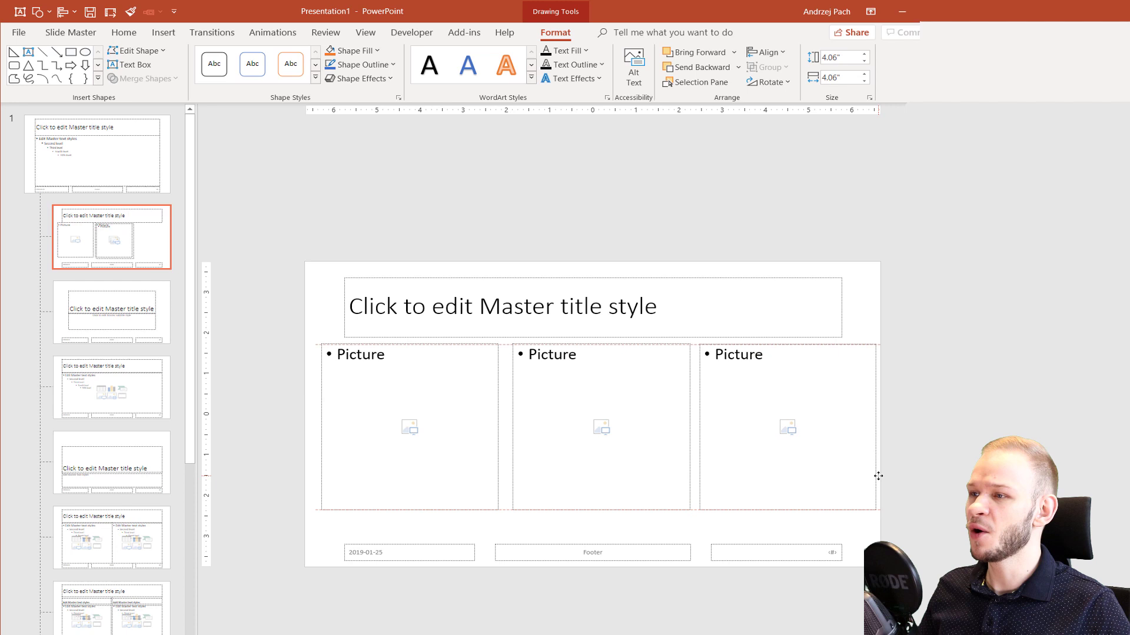
Step: Distribute the three picture placeholders horizontally, then shift the group slightly left and down
{"action": "left_click", "coordinate": [552, 465], "text": "shift"}
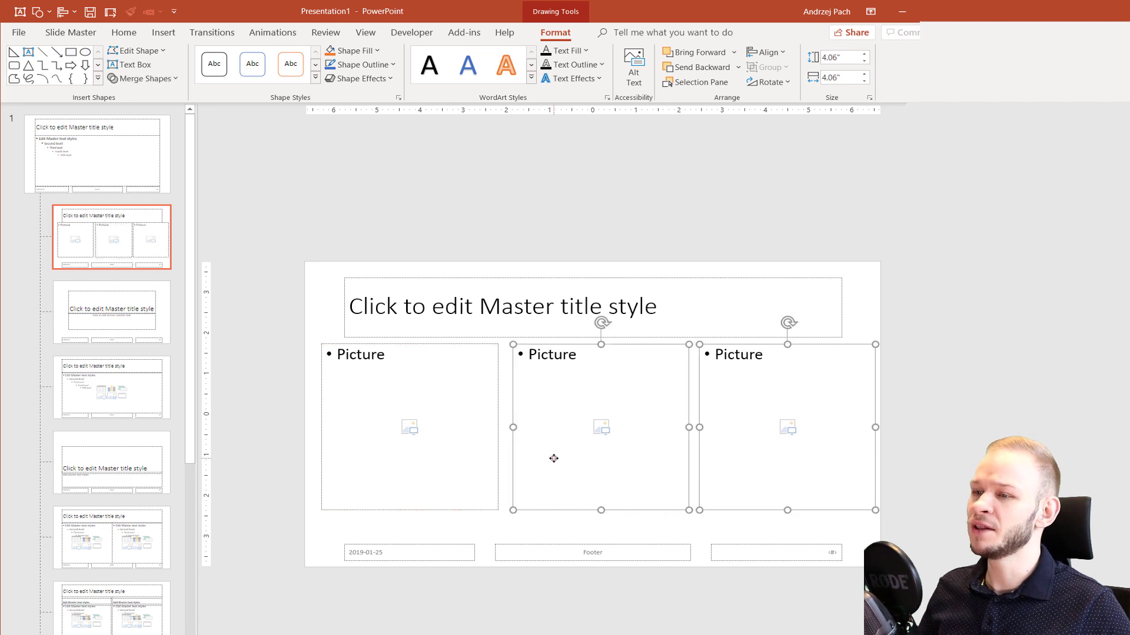
{"action": "left_click", "coordinate": [434, 446], "text": "shift"}
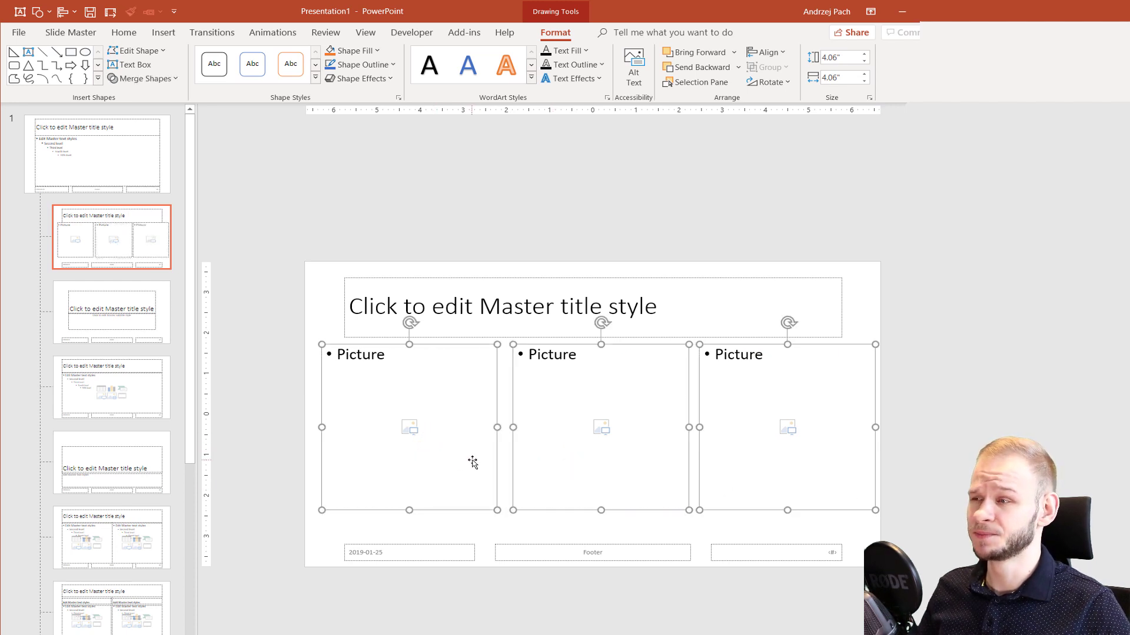
{"action": "left_click", "coordinate": [766, 51]}
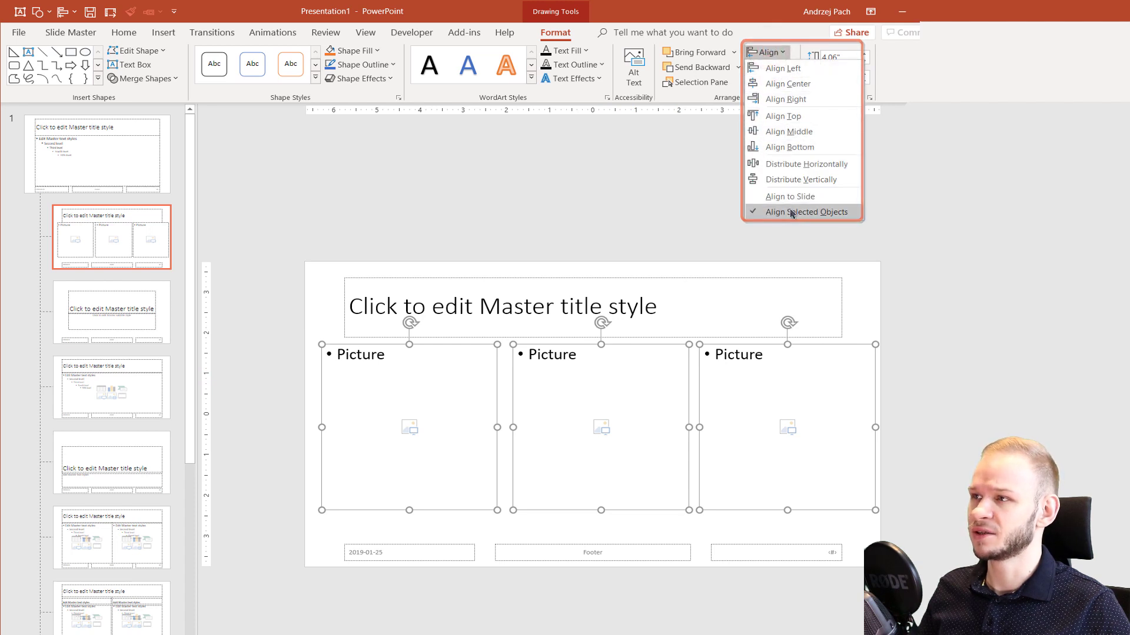
{"action": "left_click", "coordinate": [832, 171]}
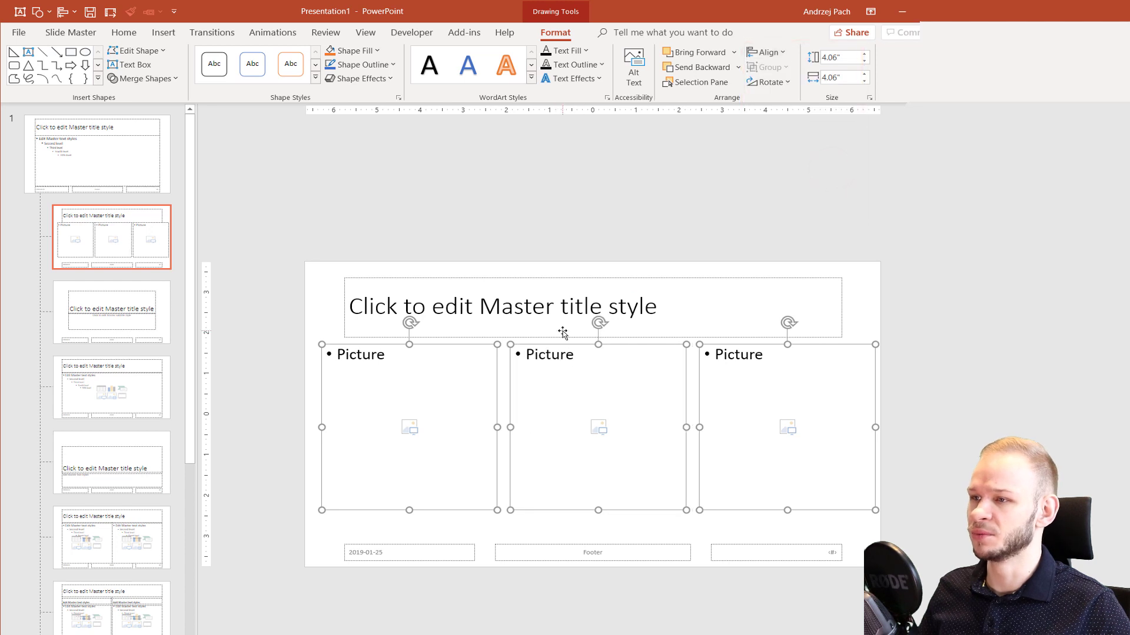
{"action": "left_click_drag", "start_coordinate": [563, 343], "coordinate": [558, 343]}
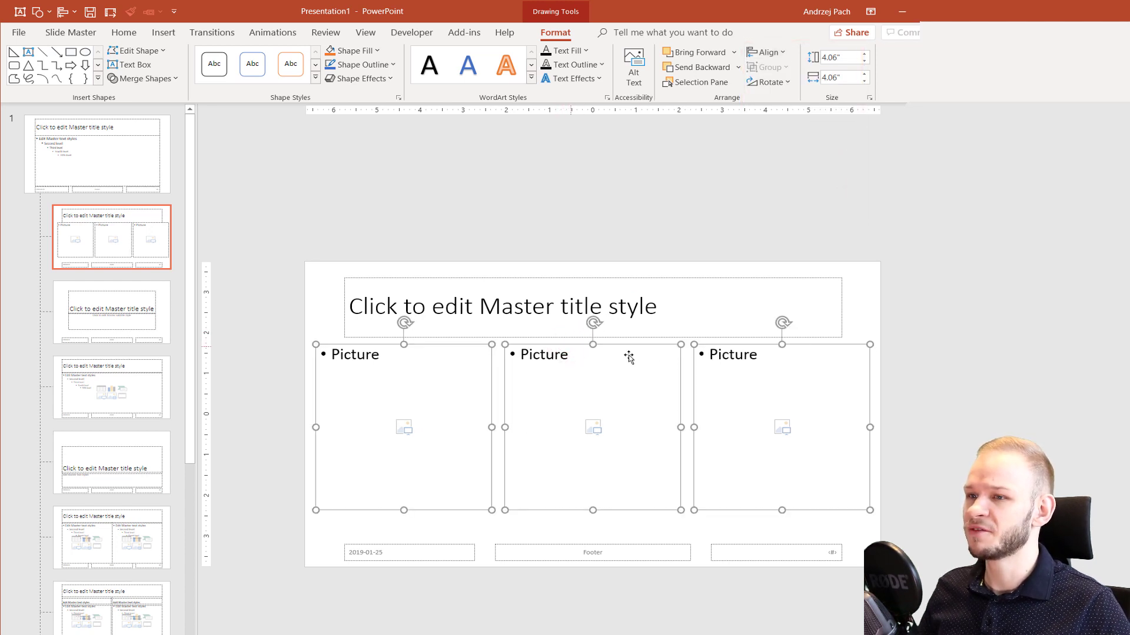
{"action": "left_click_drag", "start_coordinate": [807, 457], "coordinate": [807, 460]}
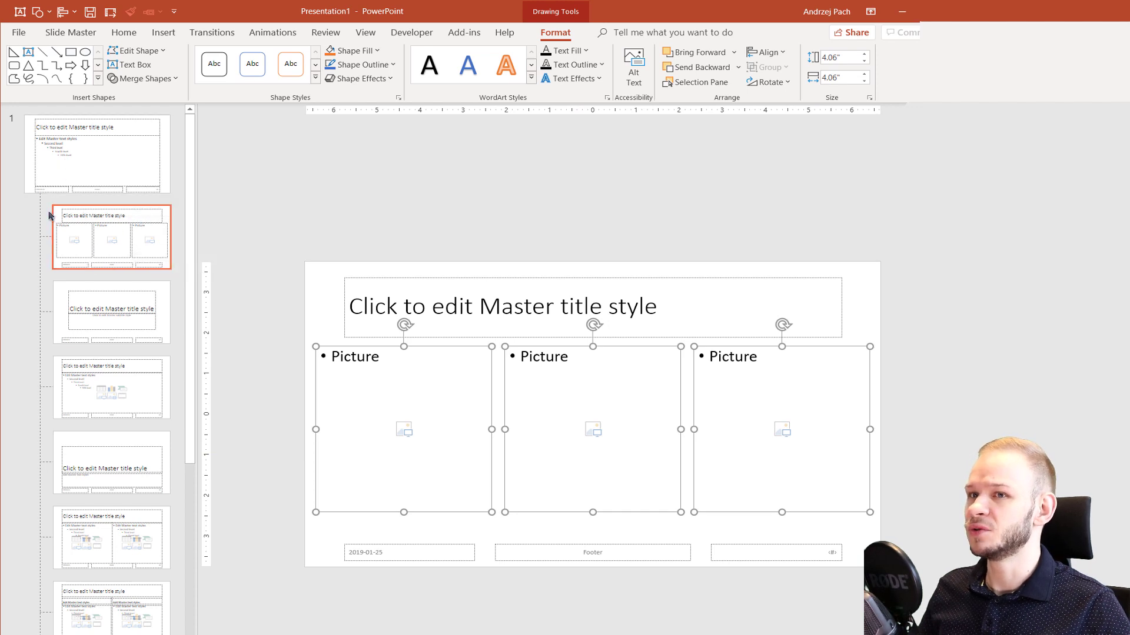
Step: Remove the vertical title and text layout and the Two Content layout
{"action": "left_click", "coordinate": [90, 331]}
{"action": "scroll", "coordinate": [133, 414], "scroll_direction": "down", "scroll_amount": 5}
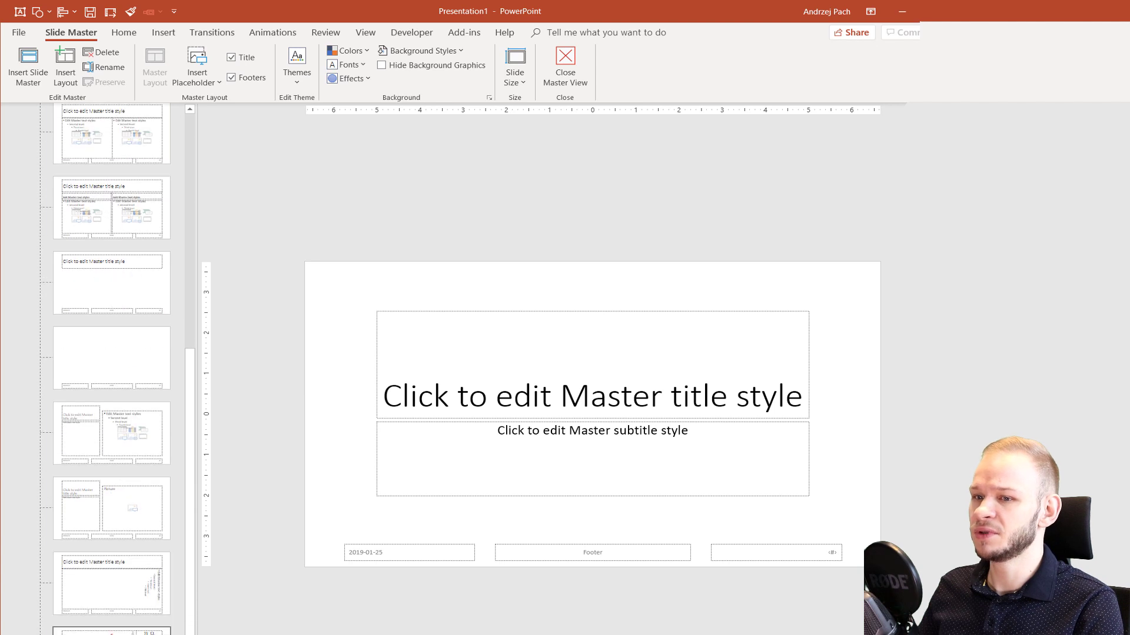
{"action": "left_click", "coordinate": [111, 564]}
{"action": "key", "text": "Down"}
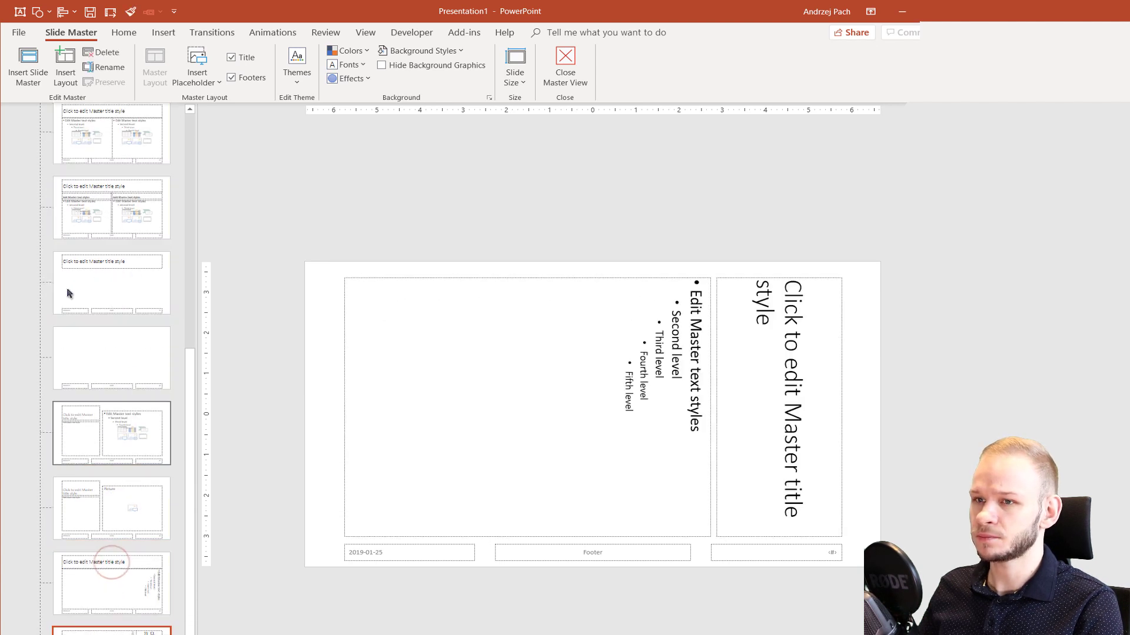
{"action": "left_click", "coordinate": [71, 280]}
{"action": "scroll", "coordinate": [90, 315], "scroll_direction": "up", "scroll_amount": 5}
{"action": "left_click", "coordinate": [117, 612]}
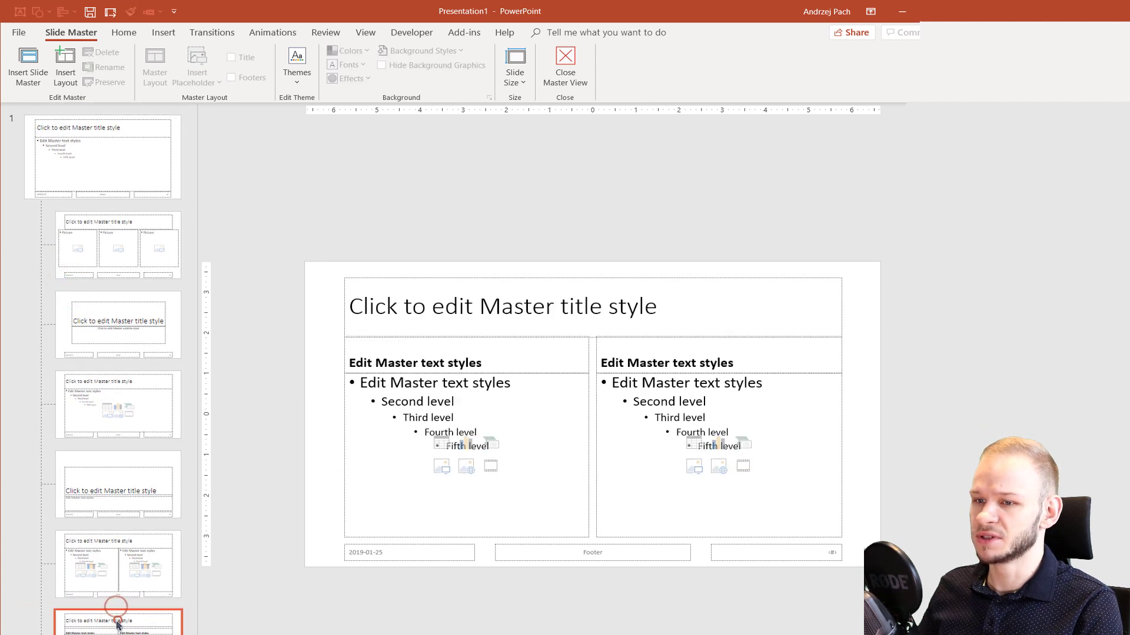
{"action": "left_click", "coordinate": [118, 585]}
{"action": "key", "text": "Delete"}
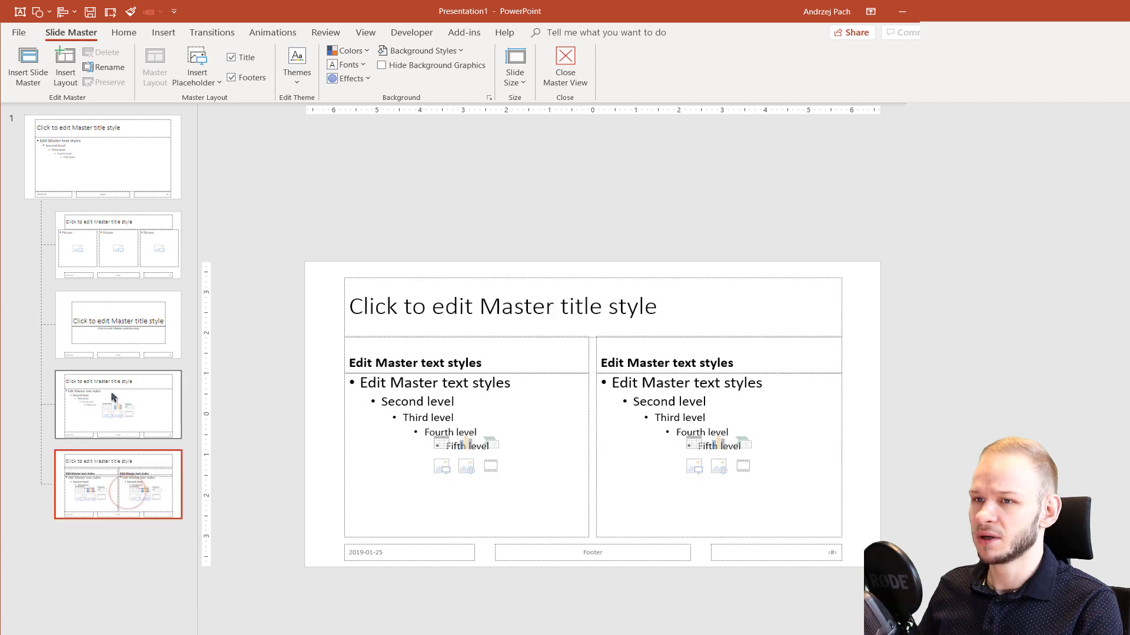
Step: Delete the Title and Content and Title Slide layouts; move Comparison above the picture layout
{"action": "left_click", "coordinate": [111, 396]}
{"action": "key", "text": "Delete"}
{"action": "left_click", "coordinate": [113, 345]}
{"action": "key", "text": "Delete"}
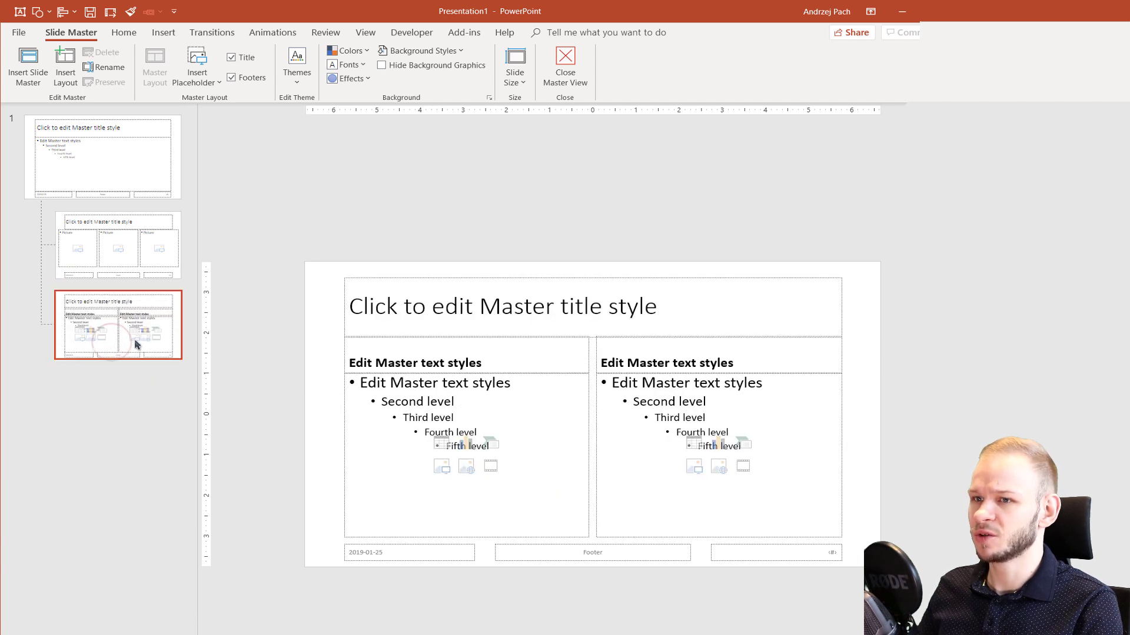
{"action": "left_click", "coordinate": [122, 340]}
{"action": "left_click_drag", "start_coordinate": [161, 322], "coordinate": [118, 218]}
Step: Insert a new blank layout below the three-picture layout
{"action": "left_click", "coordinate": [116, 333]}
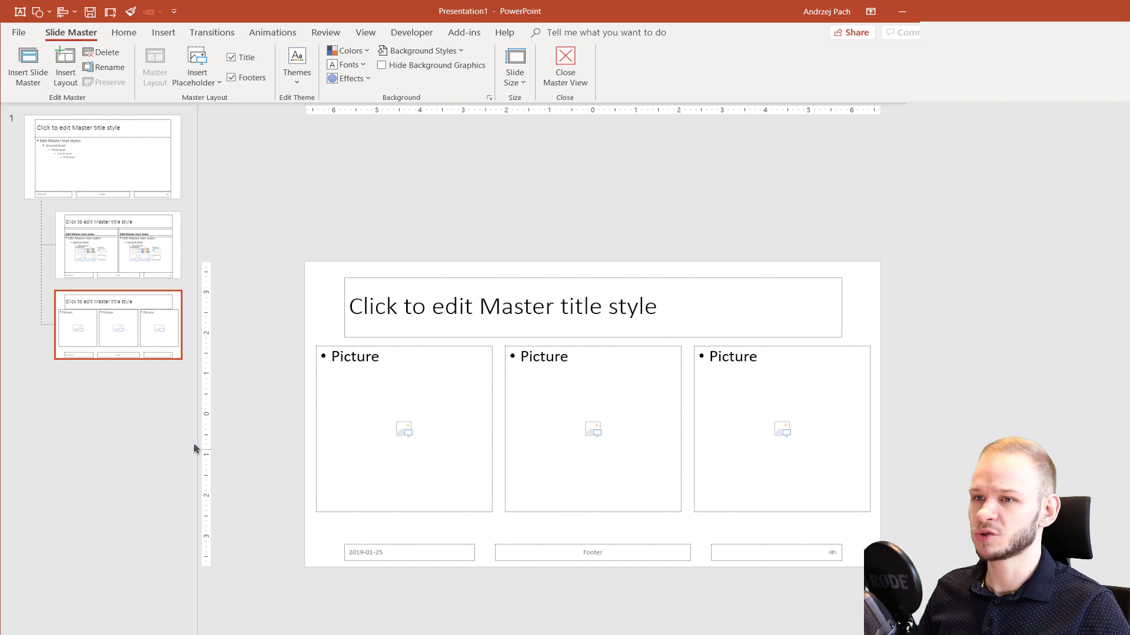
{"action": "left_click", "coordinate": [156, 429]}
{"action": "right_click", "coordinate": [124, 401]}
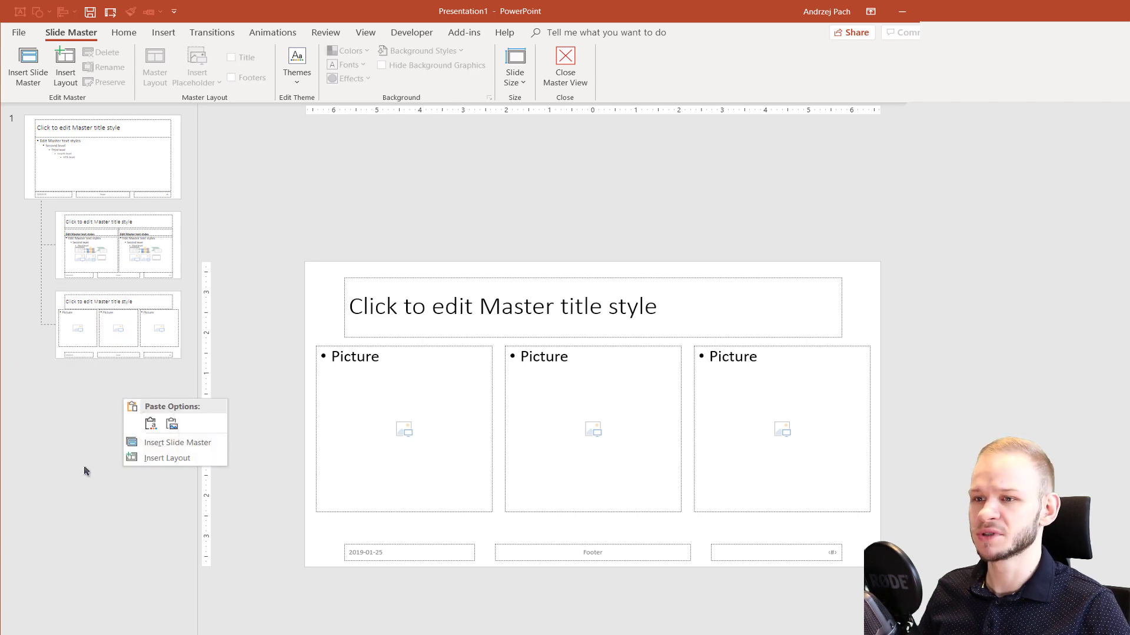
{"action": "left_click", "coordinate": [164, 459]}
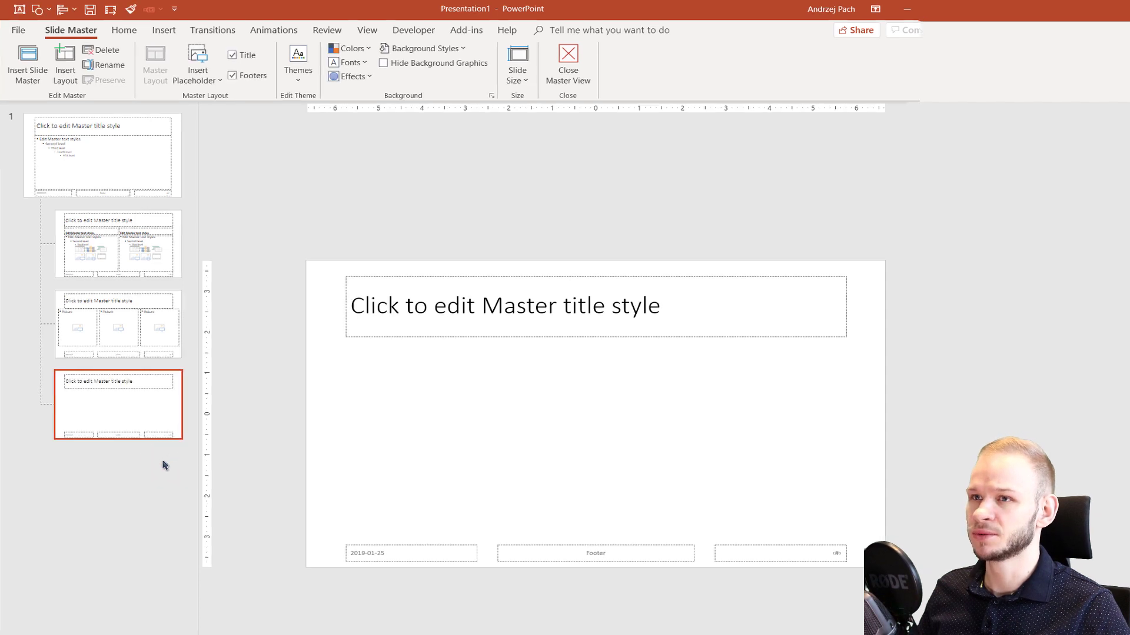
Step: Rename the three-picture layout to '3 p'
{"action": "right_click", "coordinate": [108, 287]}
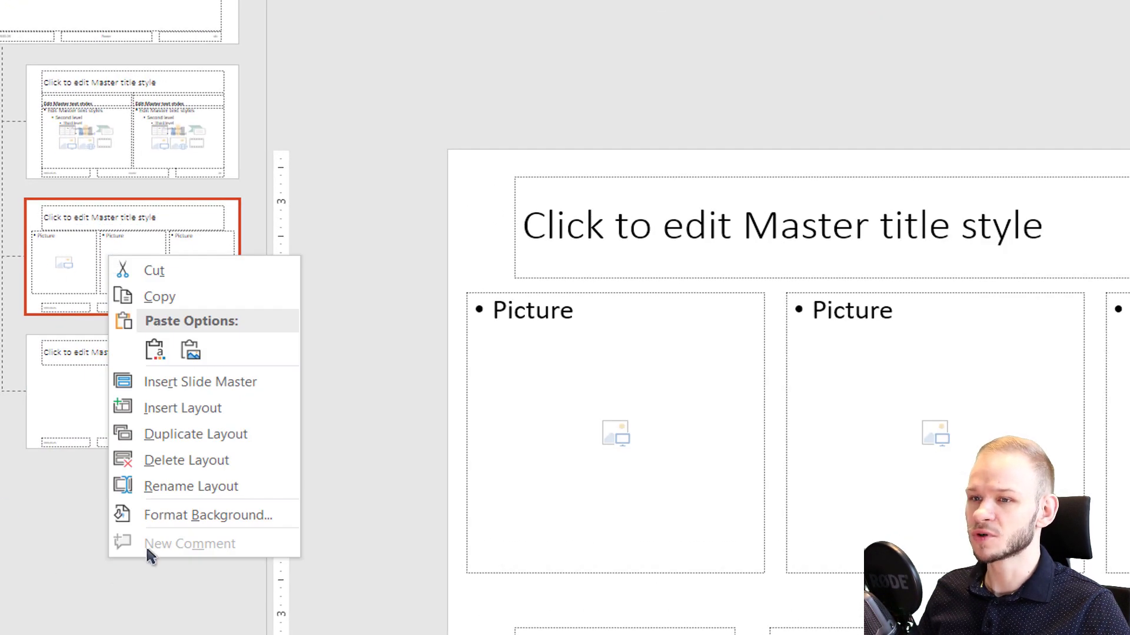
{"action": "left_click", "coordinate": [211, 488]}
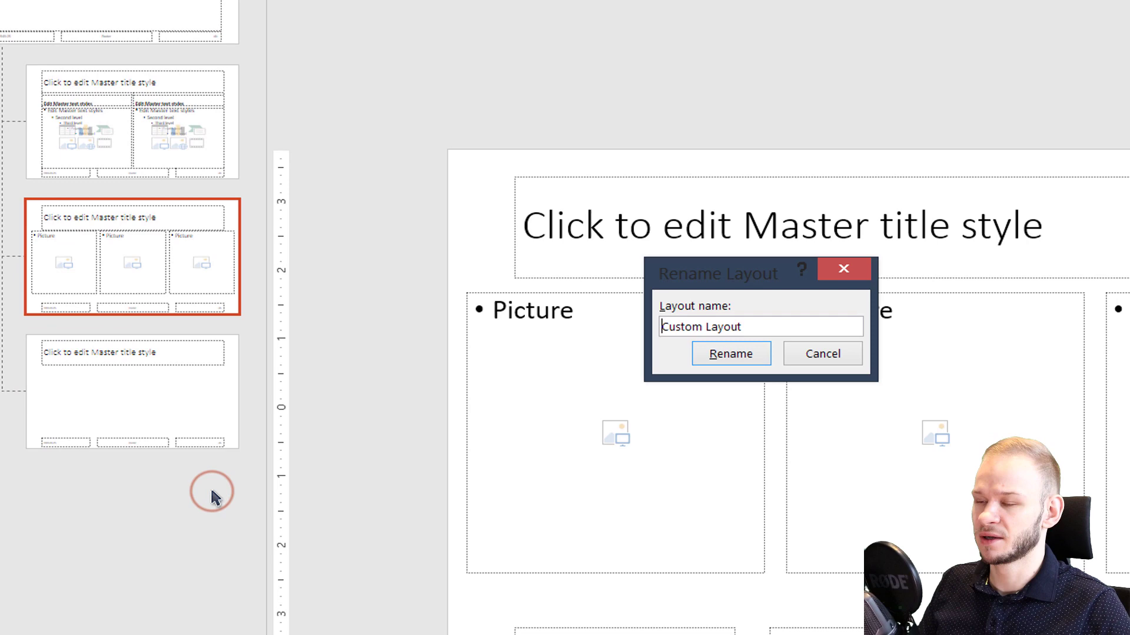
{"action": "key", "text": "ctrl+a"}
{"action": "type", "text": "3 "}
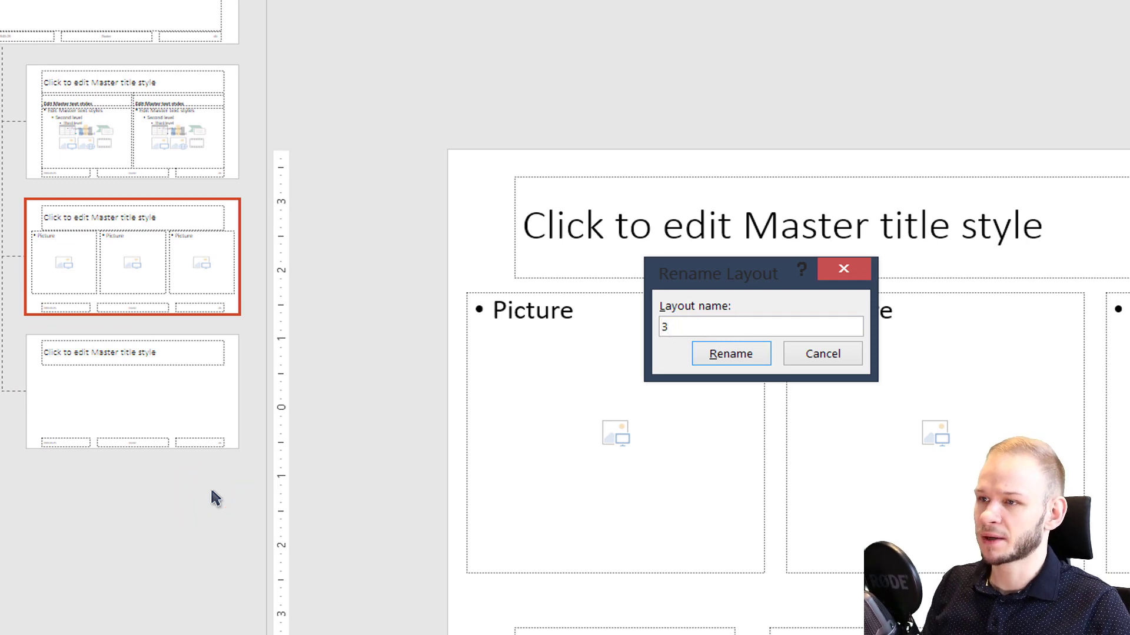
{"action": "type", "text": "pi"}
{"action": "key", "text": "Return"}
{"action": "left_click", "coordinate": [107, 341]}
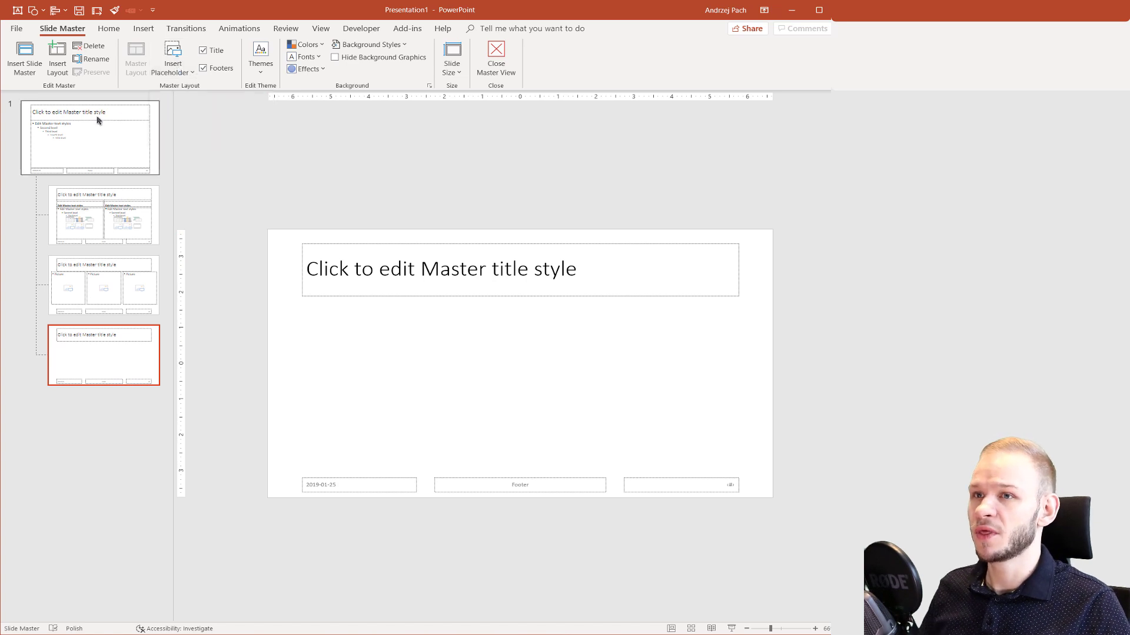
Step: Draw a Text placeholder across the right half of the fourth layout
{"action": "left_click", "coordinate": [179, 75]}
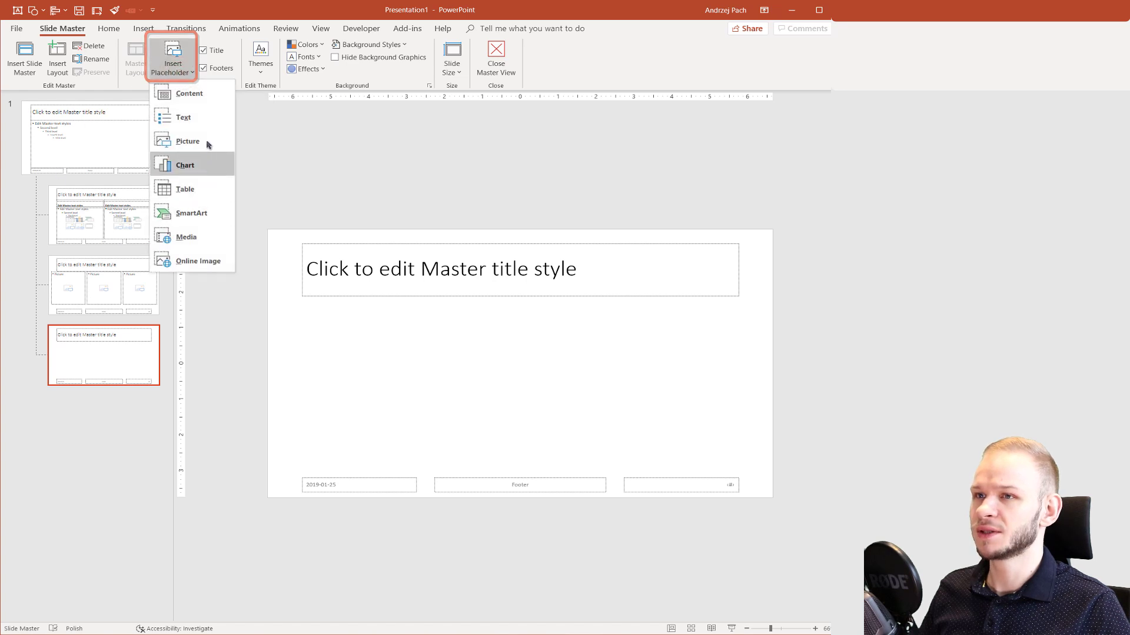
{"action": "left_click", "coordinate": [206, 116]}
{"action": "mouse_move", "coordinate": [555, 302]}
{"action": "left_mouse_down"}
{"action": "mouse_move", "coordinate": [749, 464]}
{"action": "mouse_move", "coordinate": [739, 464]}
{"action": "left_mouse_up"}
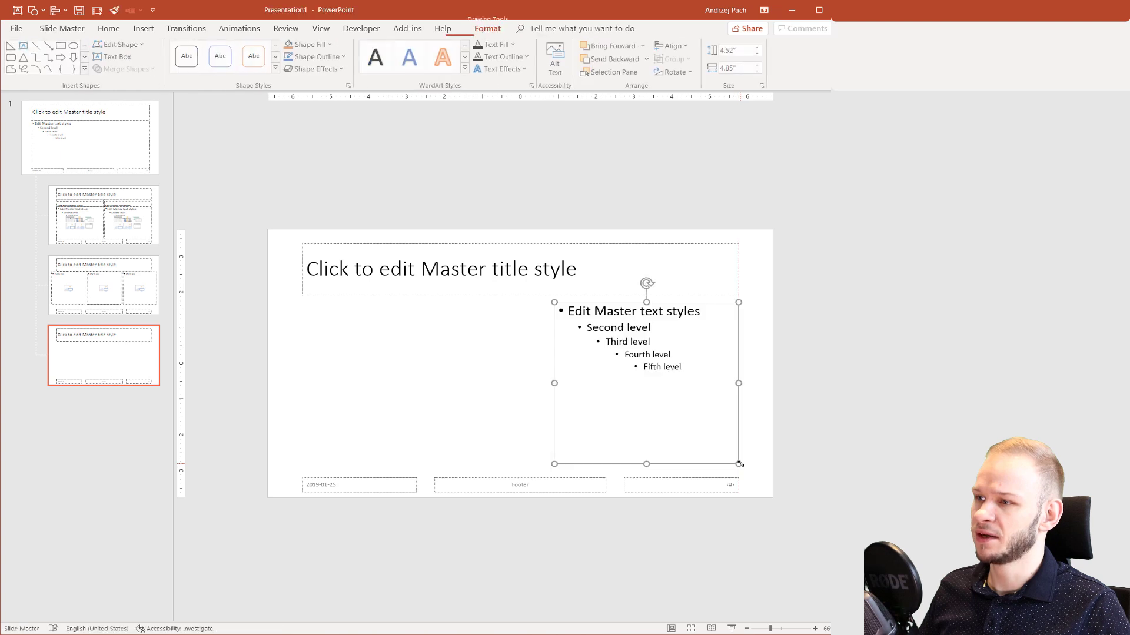
Step: Increase the placeholder's font size twice to 48 pt and color the text orange
{"action": "left_click", "coordinate": [110, 30]}
{"action": "left_click", "coordinate": [299, 51]}
{"action": "left_click", "coordinate": [299, 50]}
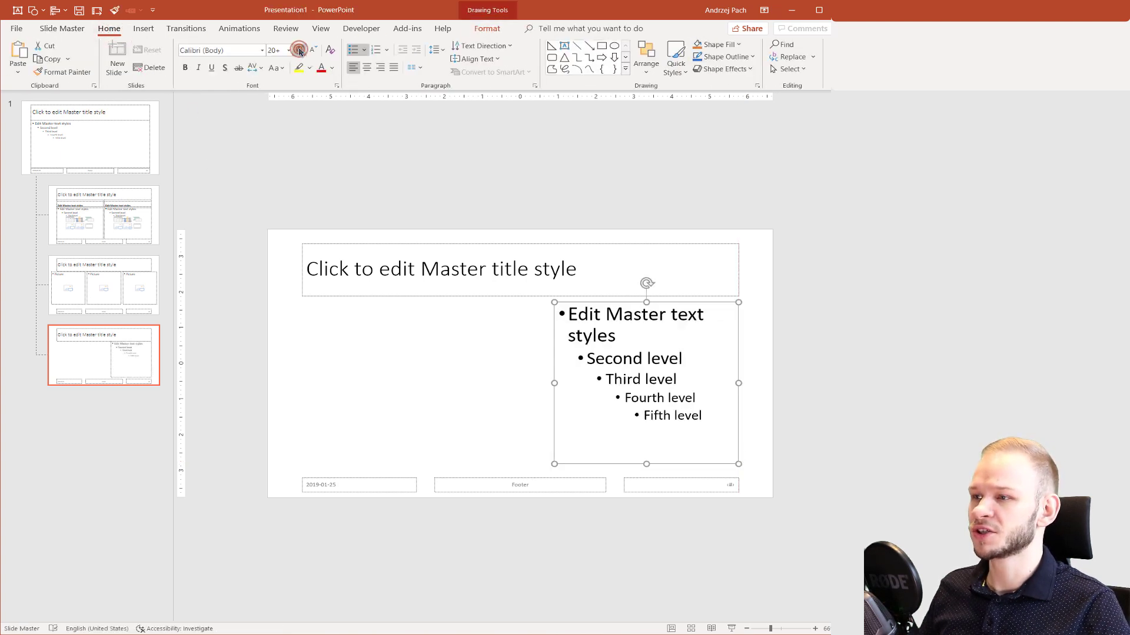
{"action": "left_click", "coordinate": [299, 50]}
{"action": "left_click", "coordinate": [299, 51]}
{"action": "left_click", "coordinate": [333, 68]}
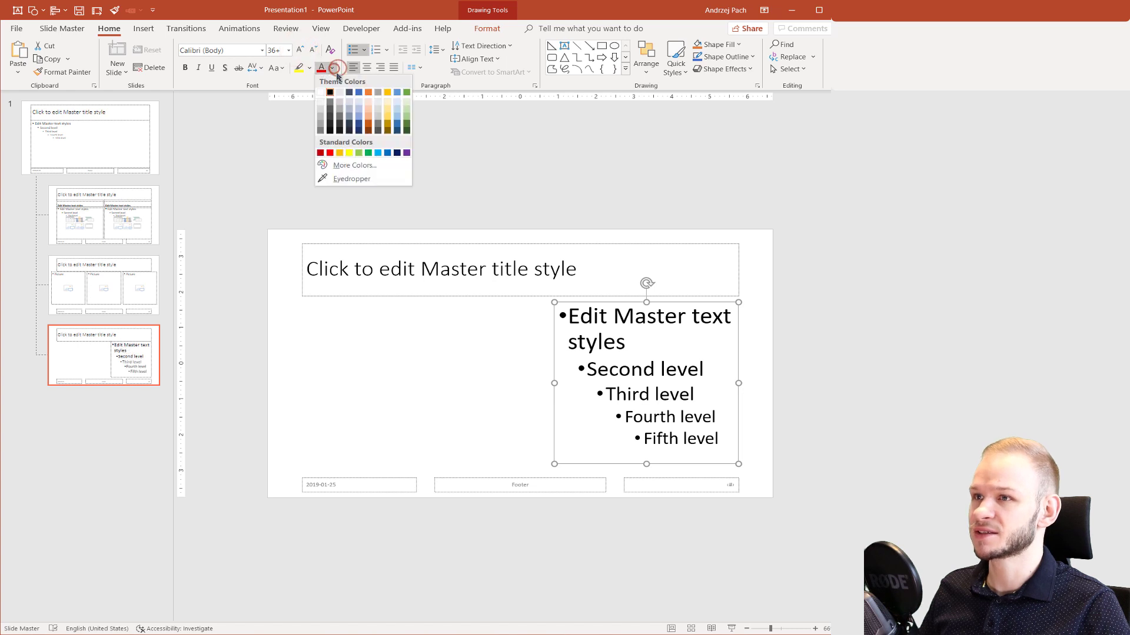
{"action": "left_click", "coordinate": [368, 92]}
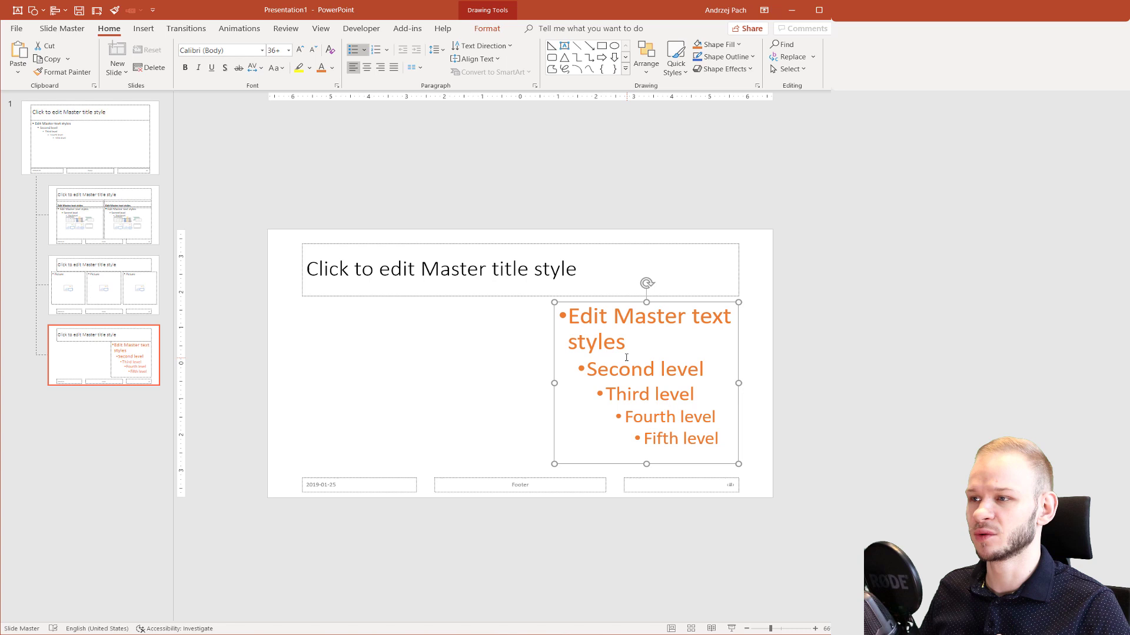
{"action": "left_click", "coordinate": [577, 318]}
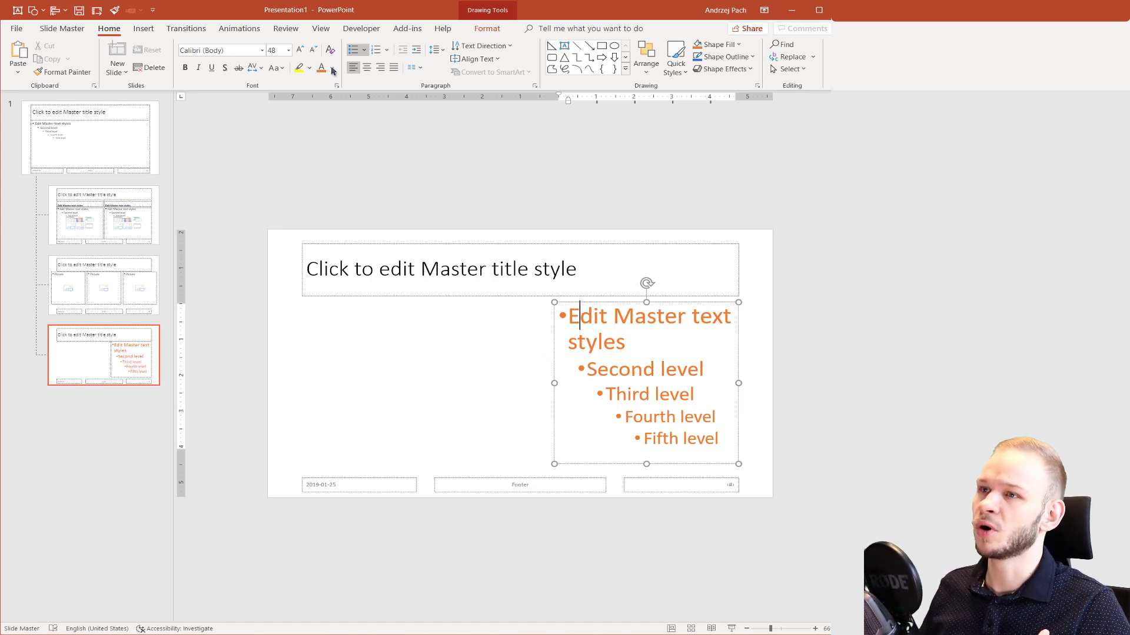
{"action": "left_click", "coordinate": [413, 355]}
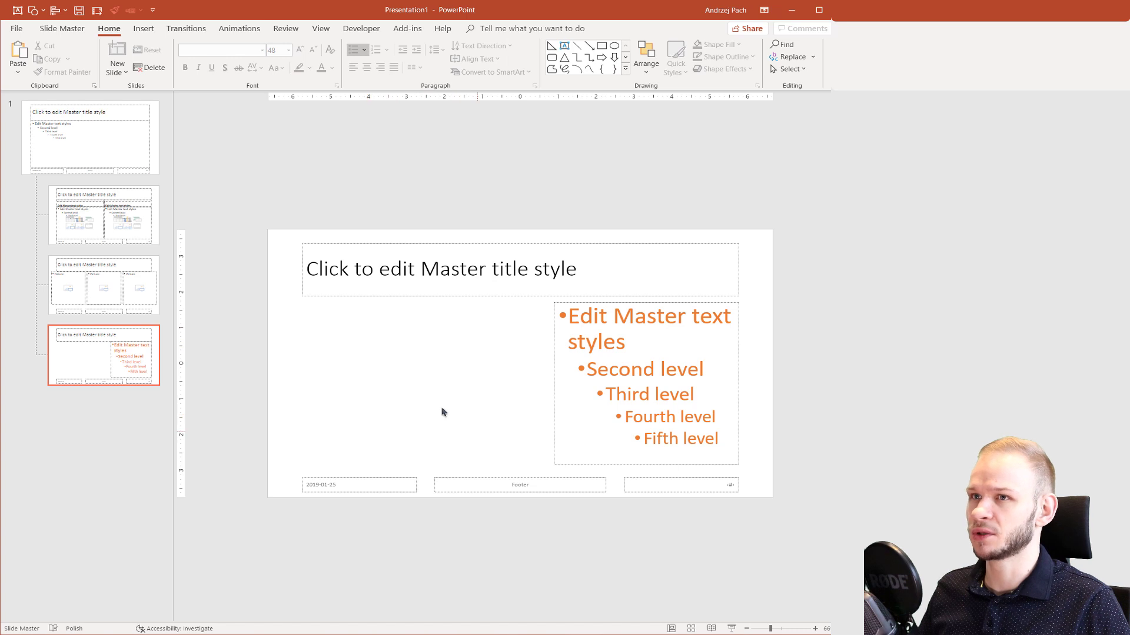
Step: Draw a square Picture placeholder on the left side of the fourth layout
{"action": "left_click", "coordinate": [142, 30]}
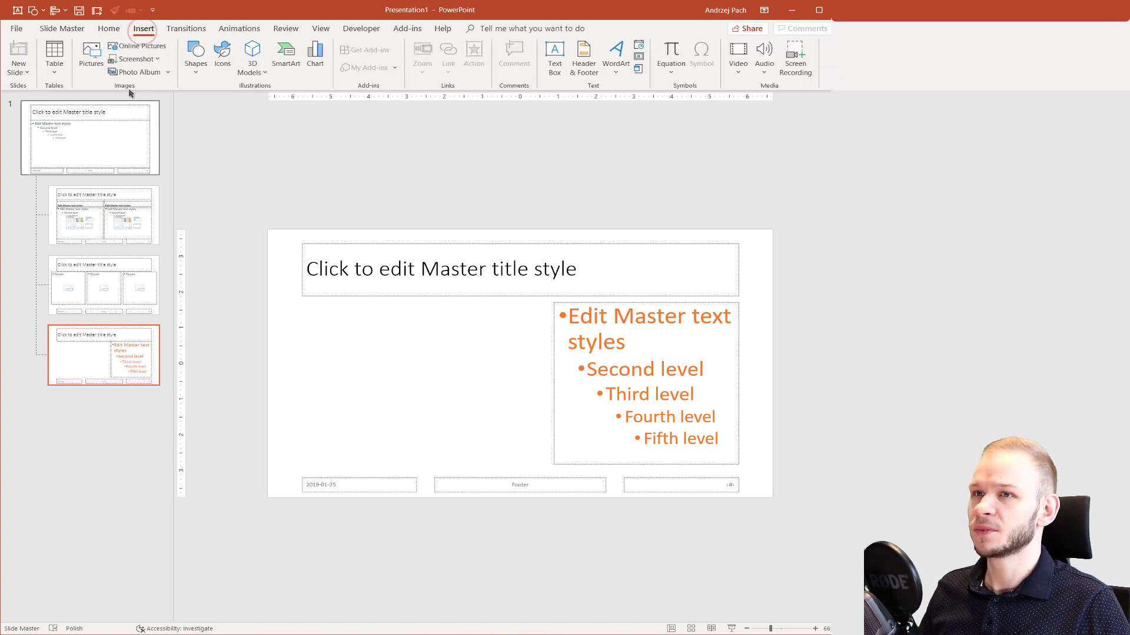
{"action": "left_click", "coordinate": [75, 28]}
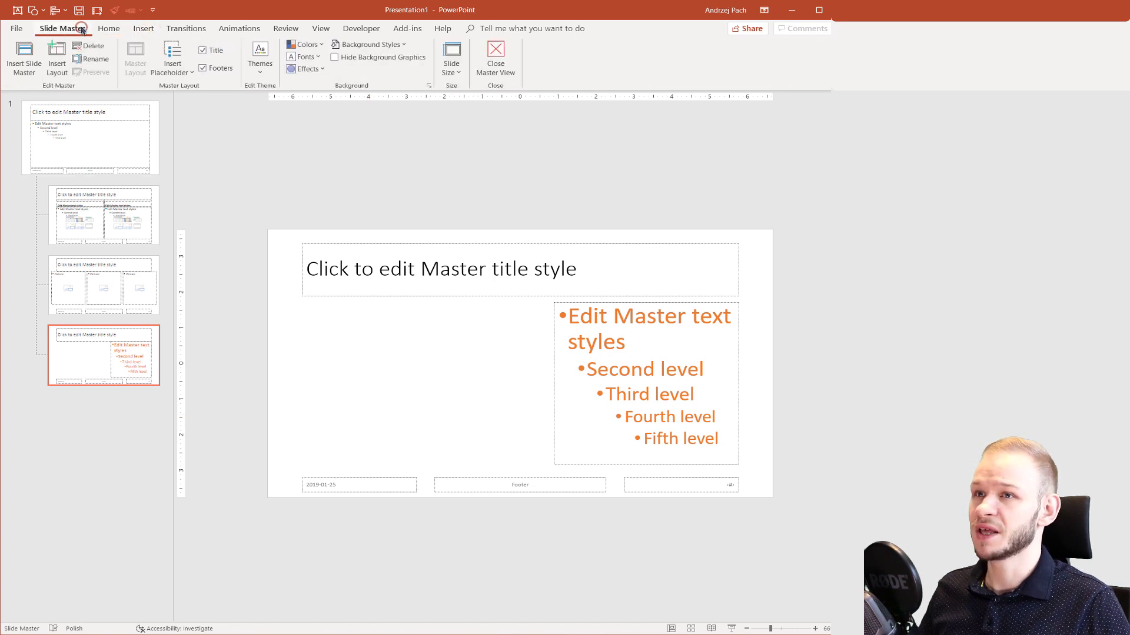
{"action": "left_click", "coordinate": [178, 74]}
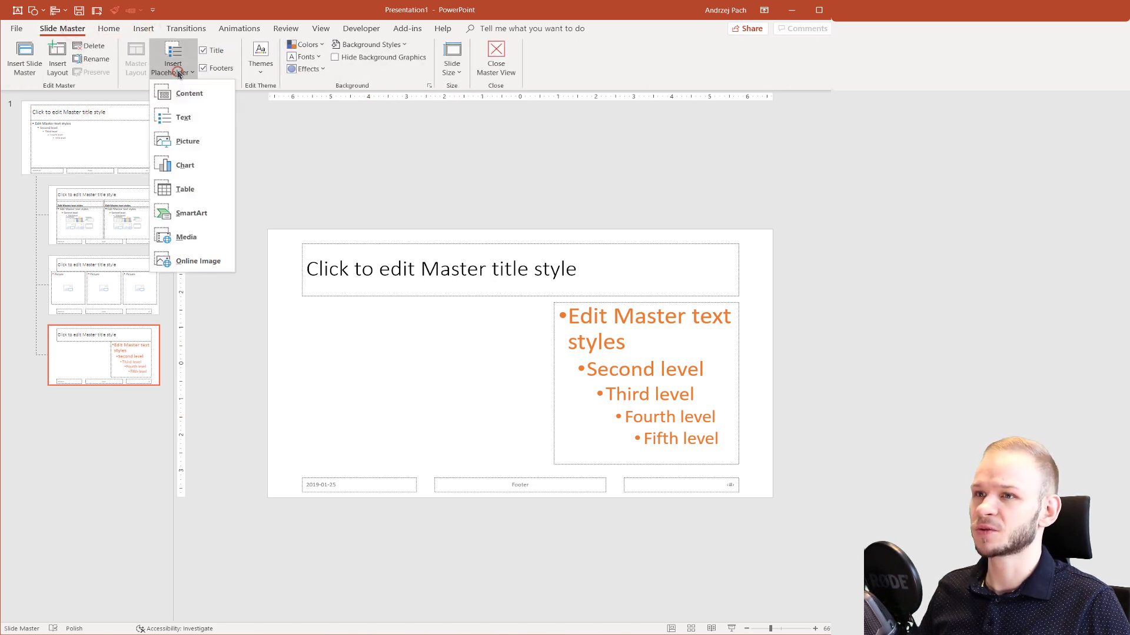
{"action": "left_click", "coordinate": [206, 148]}
{"action": "mouse_move", "coordinate": [303, 304]}
{"action": "left_mouse_down"}
{"action": "mouse_move", "coordinate": [469, 401]}
{"action": "mouse_move", "coordinate": [451, 390]}
{"action": "left_mouse_up"}
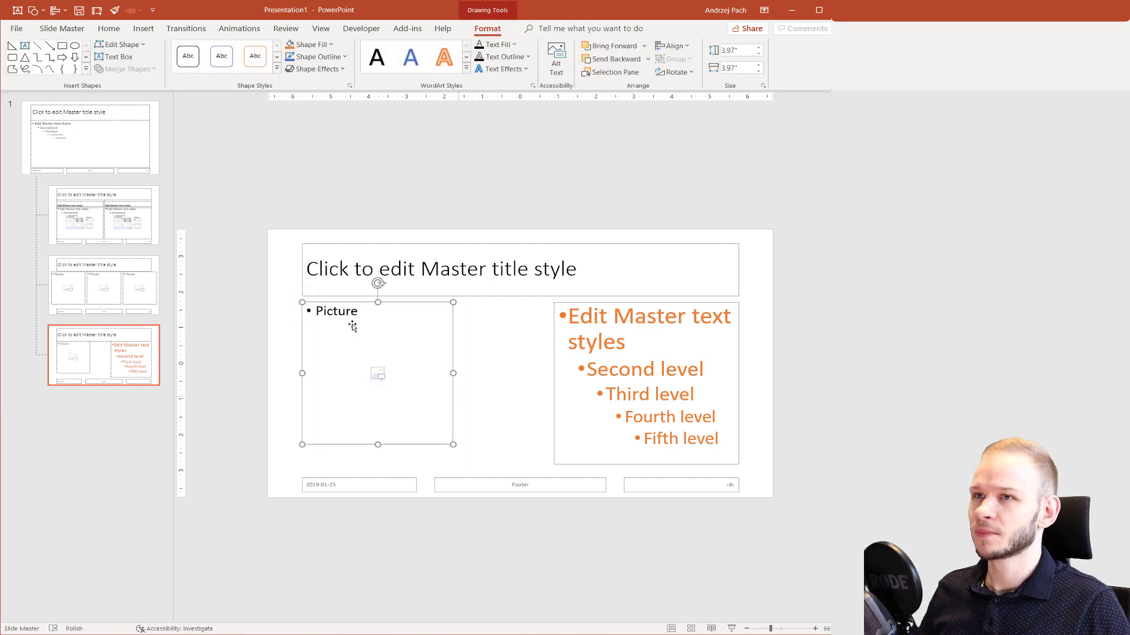
Step: Draw a hexagon aligned over the left Picture placeholder and adjust its side slant
{"action": "left_click", "coordinate": [142, 30]}
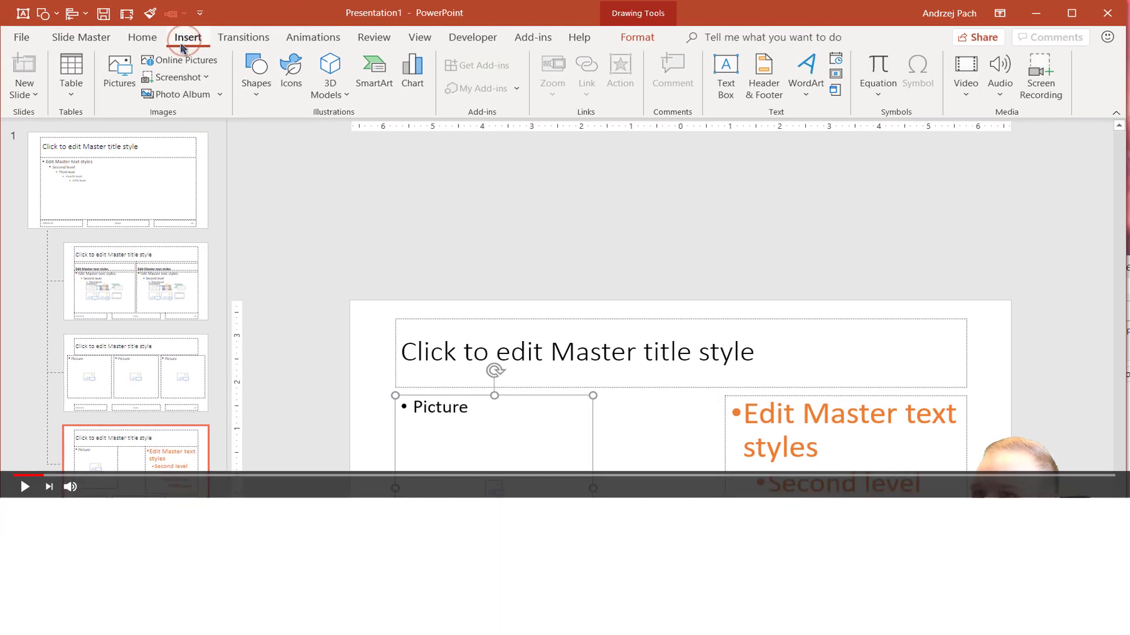
{"action": "left_click", "coordinate": [245, 96]}
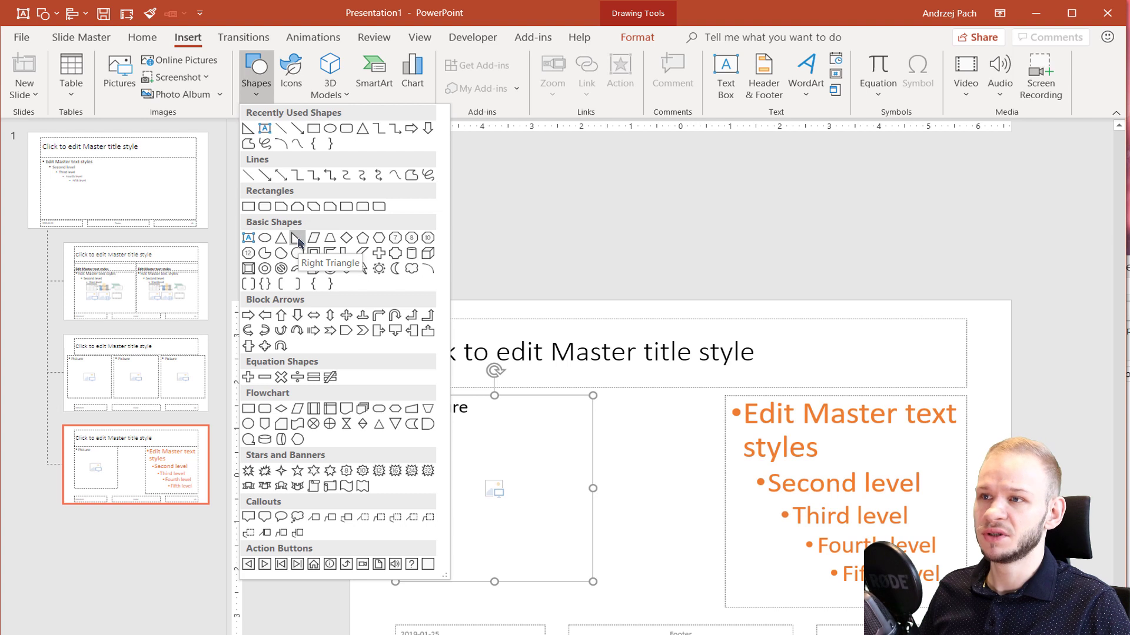
{"action": "left_click", "coordinate": [379, 240]}
{"action": "left_click_drag", "start_coordinate": [414, 421], "coordinate": [597, 574]}
{"action": "left_click_drag", "start_coordinate": [501, 484], "coordinate": [483, 475]}
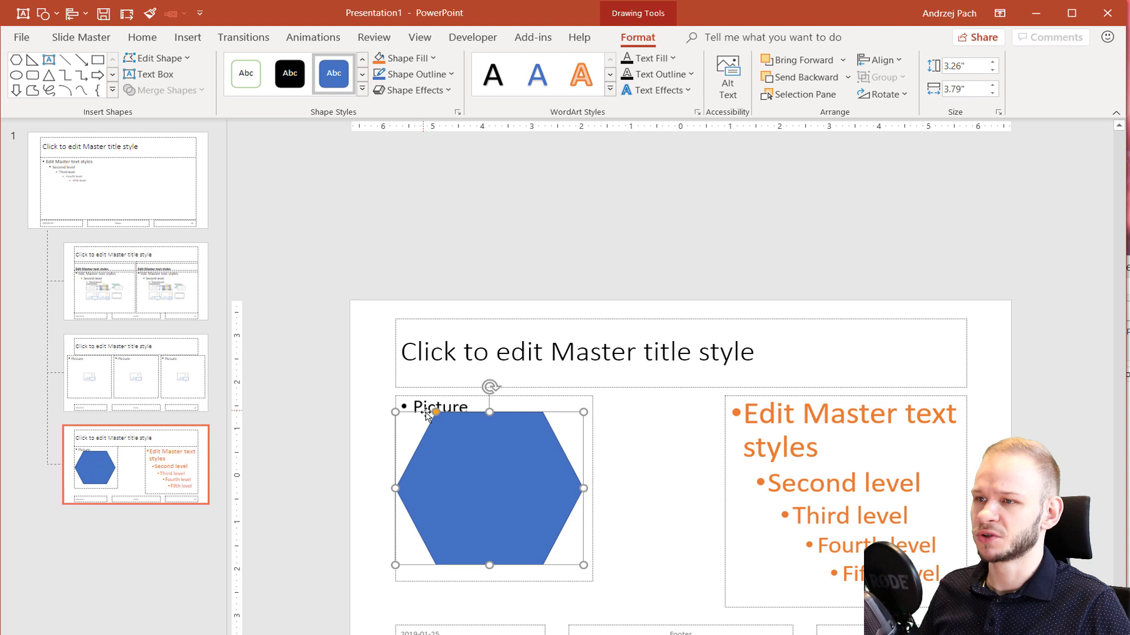
{"action": "left_click_drag", "start_coordinate": [432, 414], "coordinate": [433, 414]}
{"action": "left_click", "coordinate": [625, 503]}
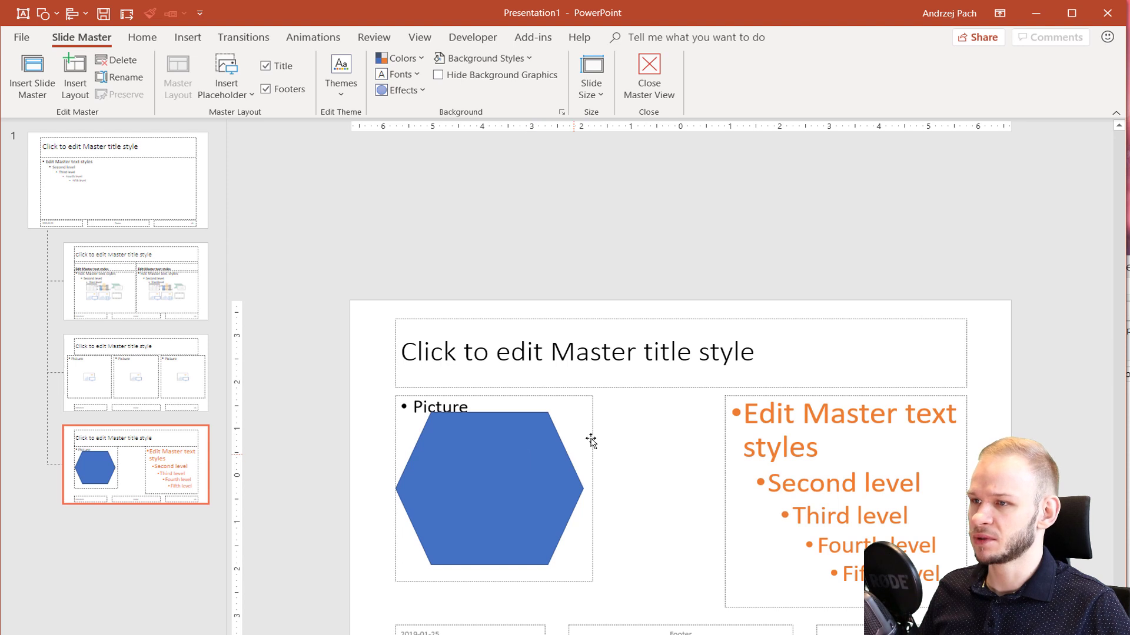
Step: Intersect the left Picture placeholder with the blue hexagon so the placeholder becomes hexagon-shaped
{"action": "left_click", "coordinate": [589, 404]}
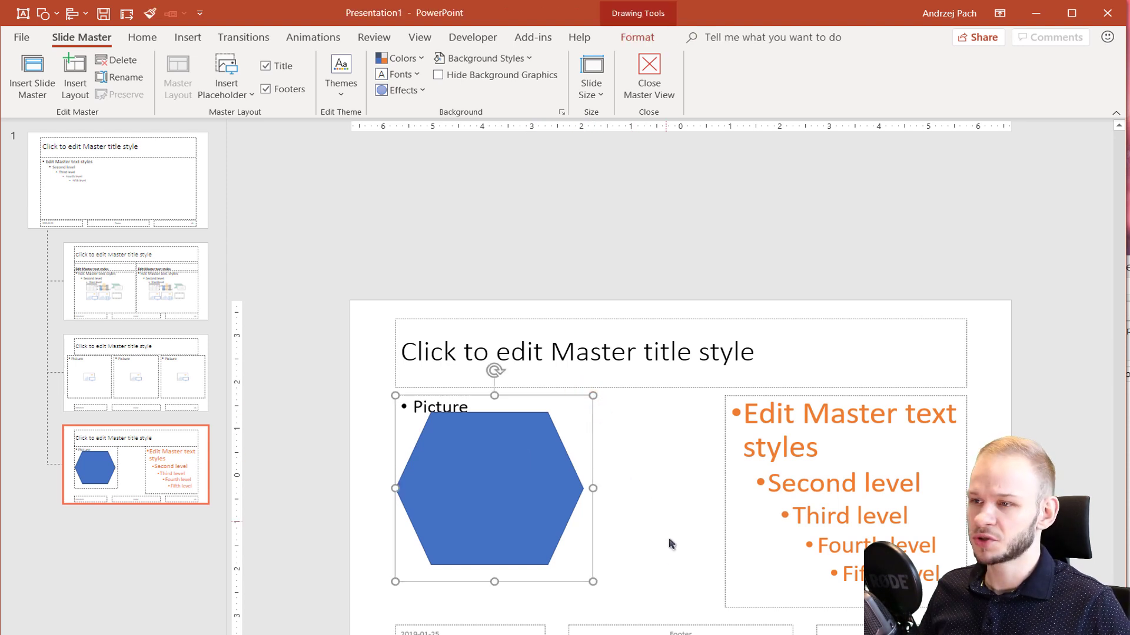
{"action": "left_click", "coordinate": [491, 481]}
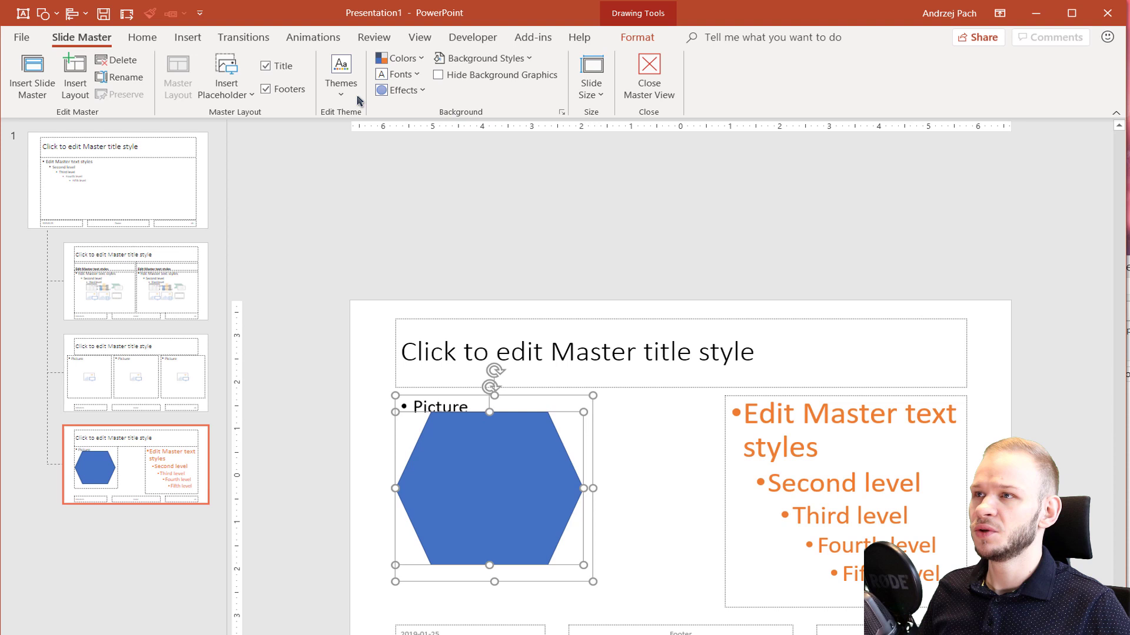
{"action": "left_click", "coordinate": [626, 42]}
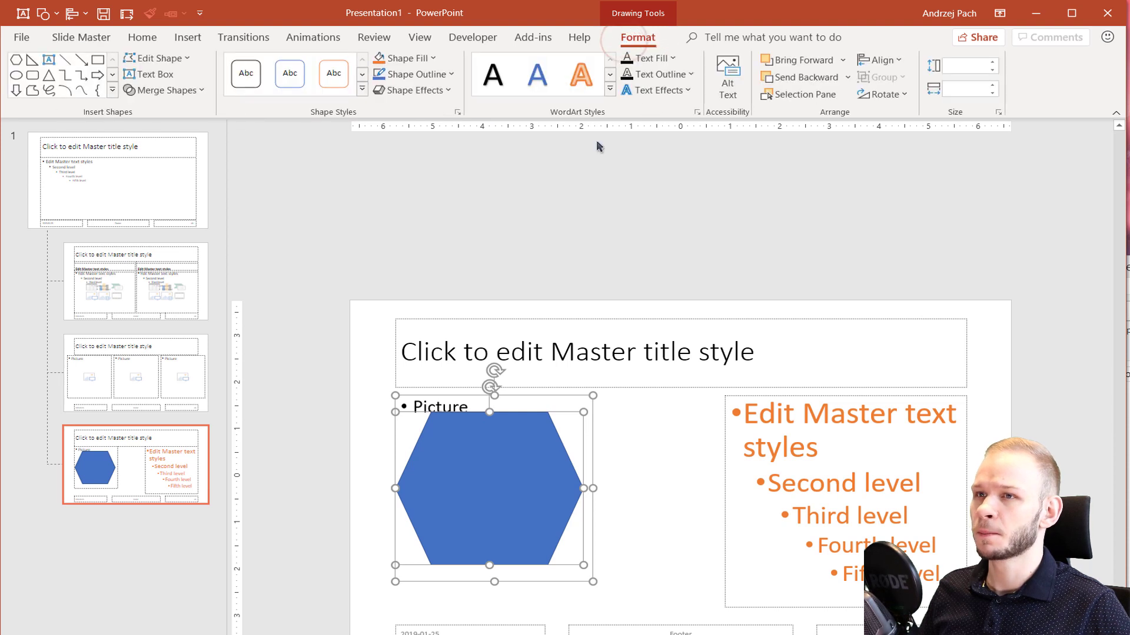
{"action": "left_click", "coordinate": [167, 90]}
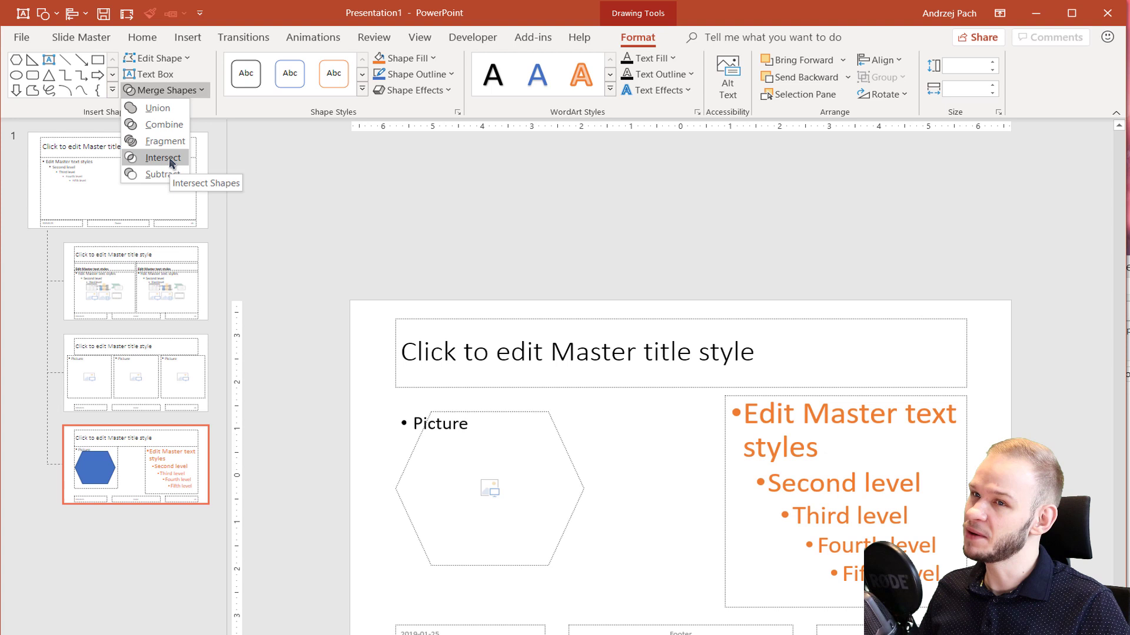
{"action": "left_click", "coordinate": [169, 157]}
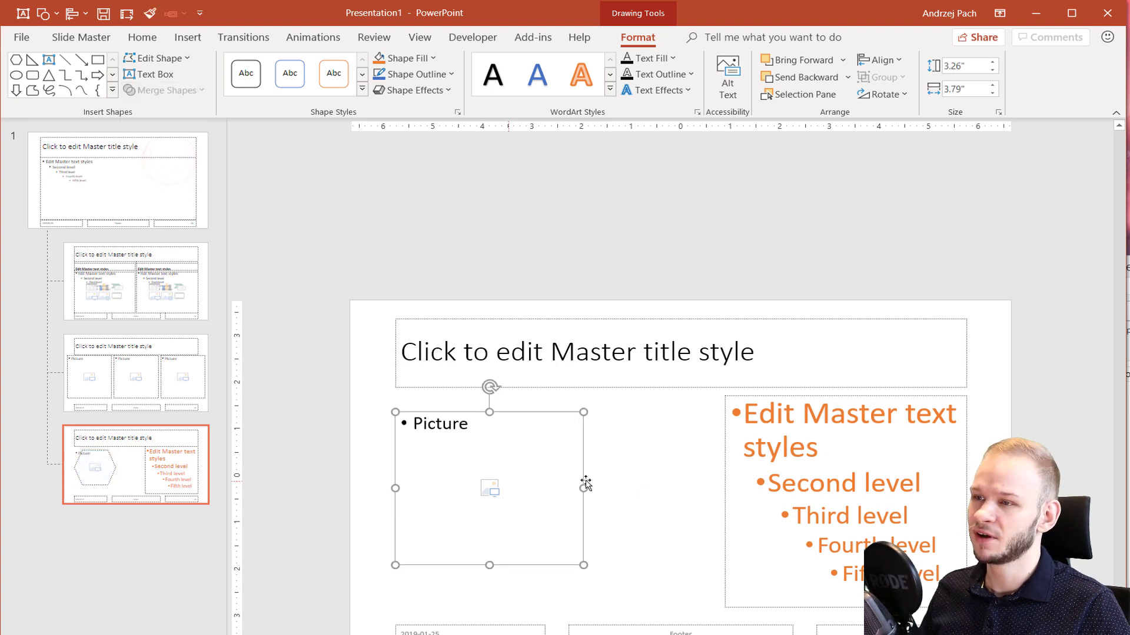
{"action": "left_click", "coordinate": [655, 493]}
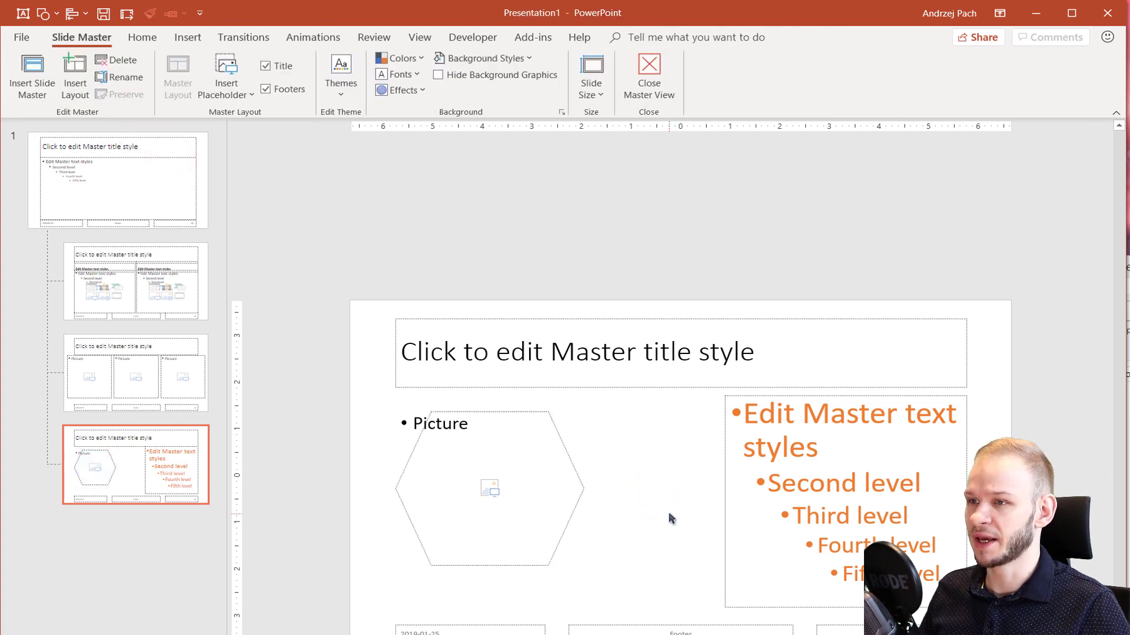
{"action": "left_click", "coordinate": [553, 555]}
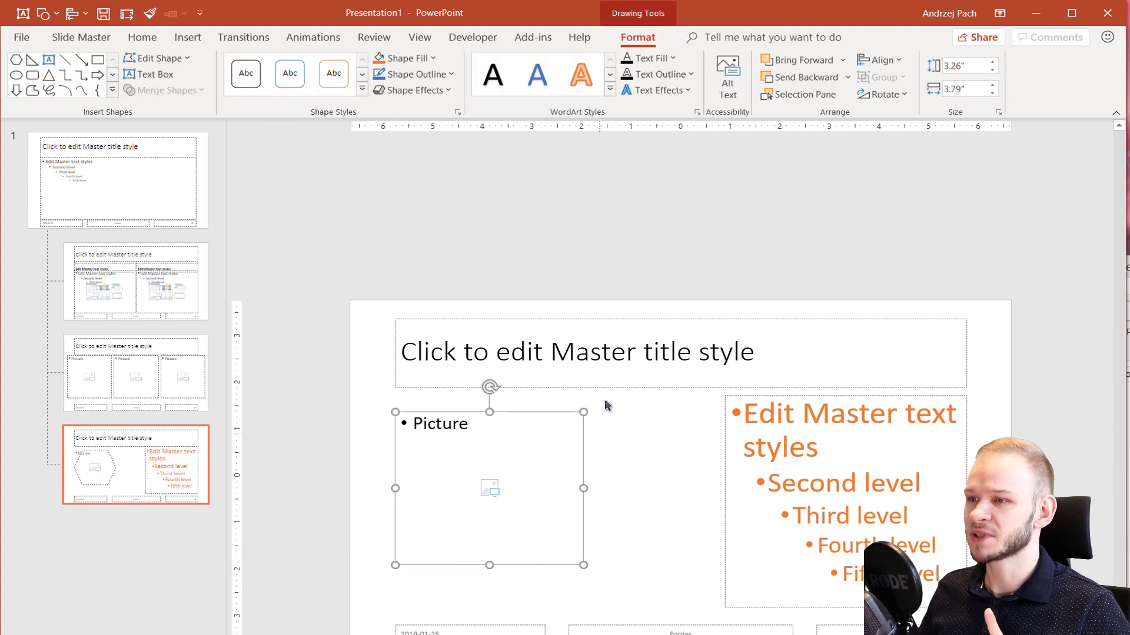
{"action": "left_click", "coordinate": [681, 575]}
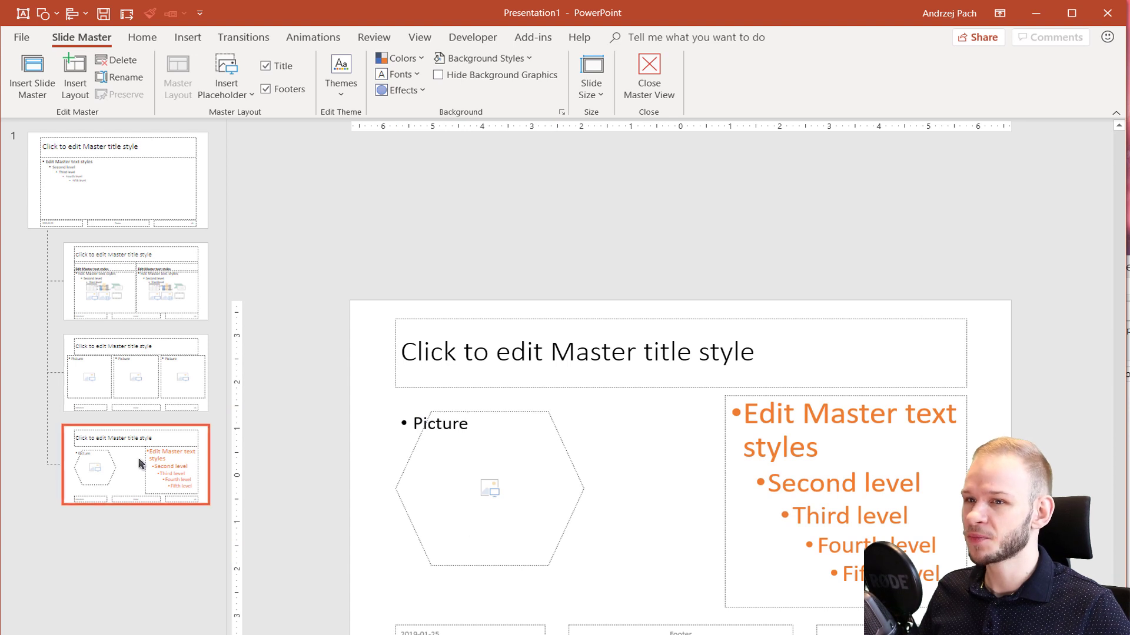
Step: Shrink the hexagon placeholder to 1.95" x 2.26" and duplicate it into a five-hexagon honeycomb on the left
{"action": "left_click", "coordinate": [559, 549]}
{"action": "left_click_drag", "start_coordinate": [583, 565], "coordinate": [539, 631]}
{"action": "key", "text": "ctrl+d"}
{"action": "key", "text": "ctrl+d"}
{"action": "key", "text": "ctrl+d"}
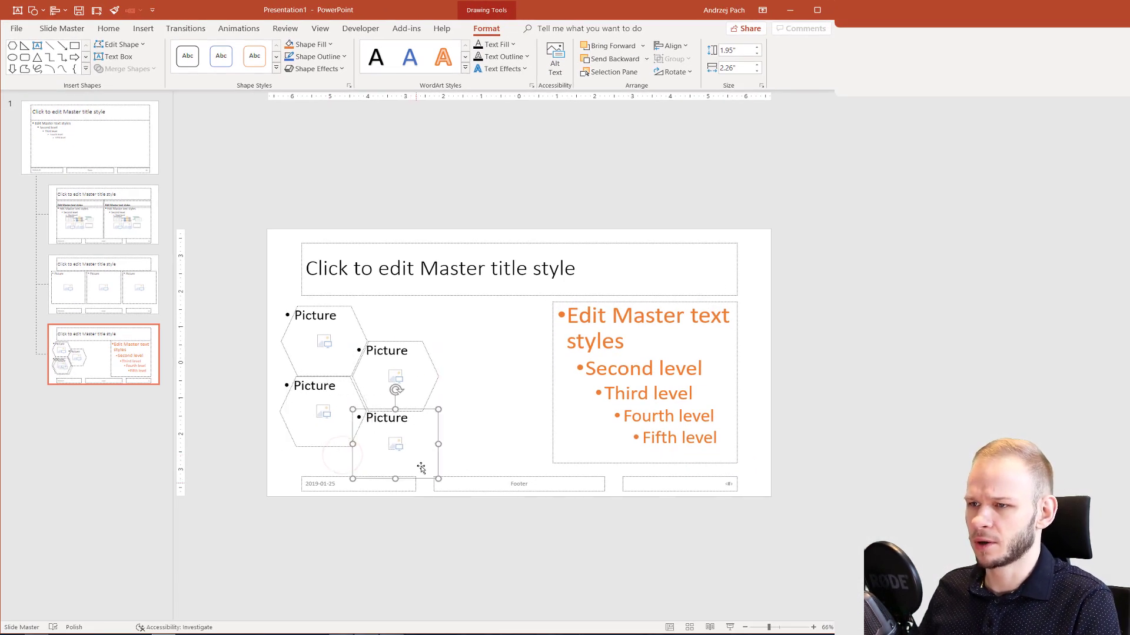
{"action": "left_click", "coordinate": [437, 394]}
{"action": "key", "text": "ctrl+d"}
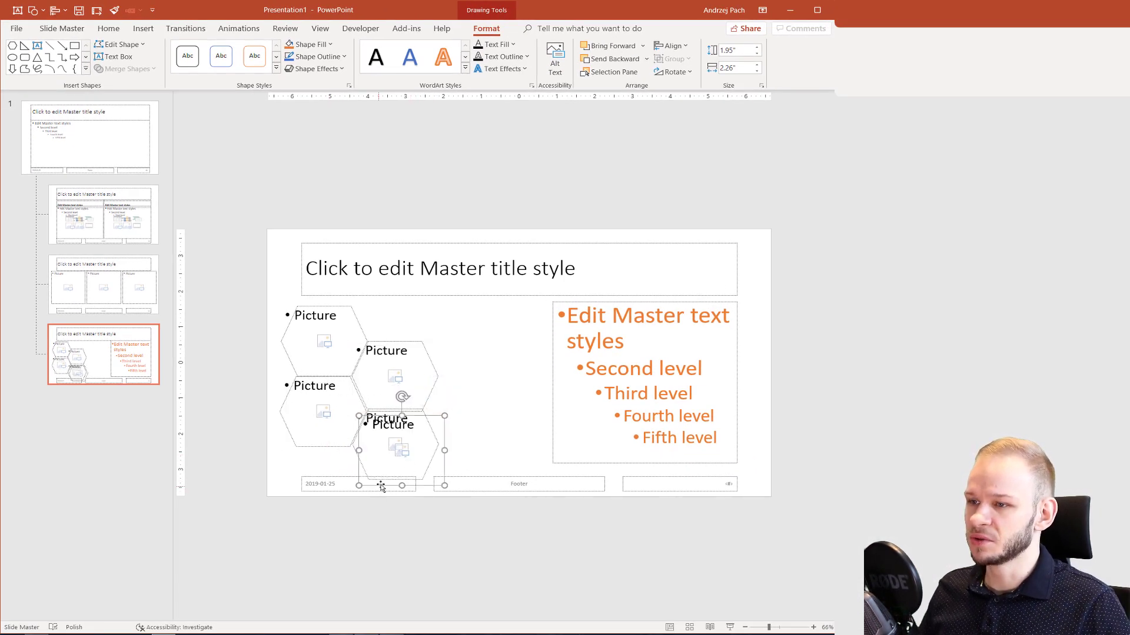
{"action": "left_click_drag", "start_coordinate": [379, 484], "coordinate": [312, 521]}
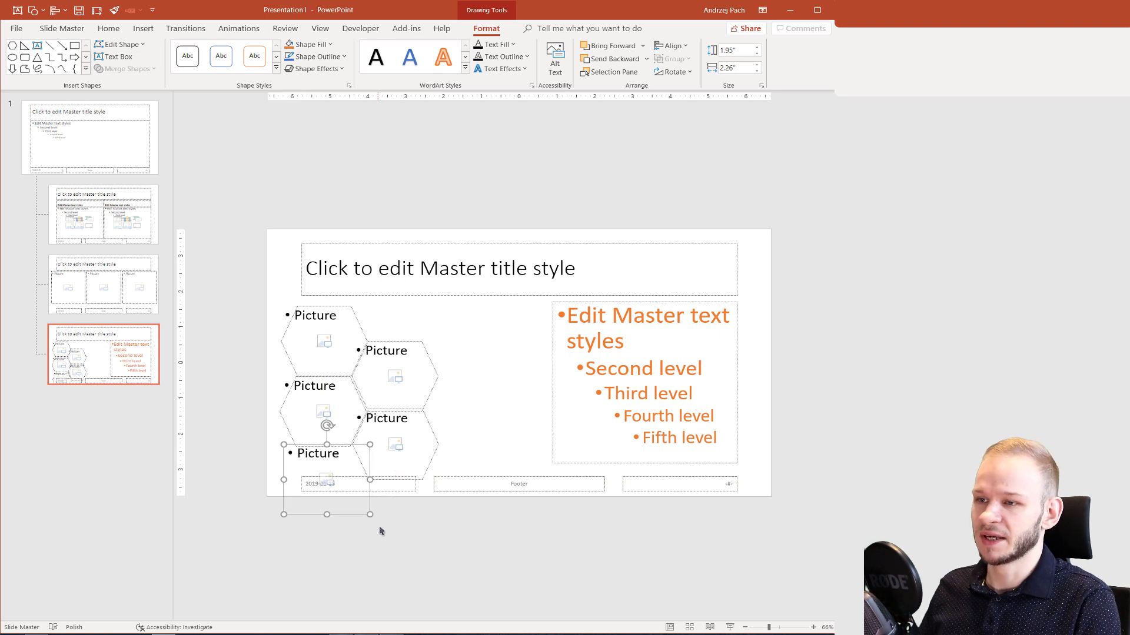
Step: Duplicate the honeycomb layout with Ctrl+D and open the copy
{"action": "left_click", "coordinate": [97, 361]}
{"action": "key", "text": "ctrl+d"}
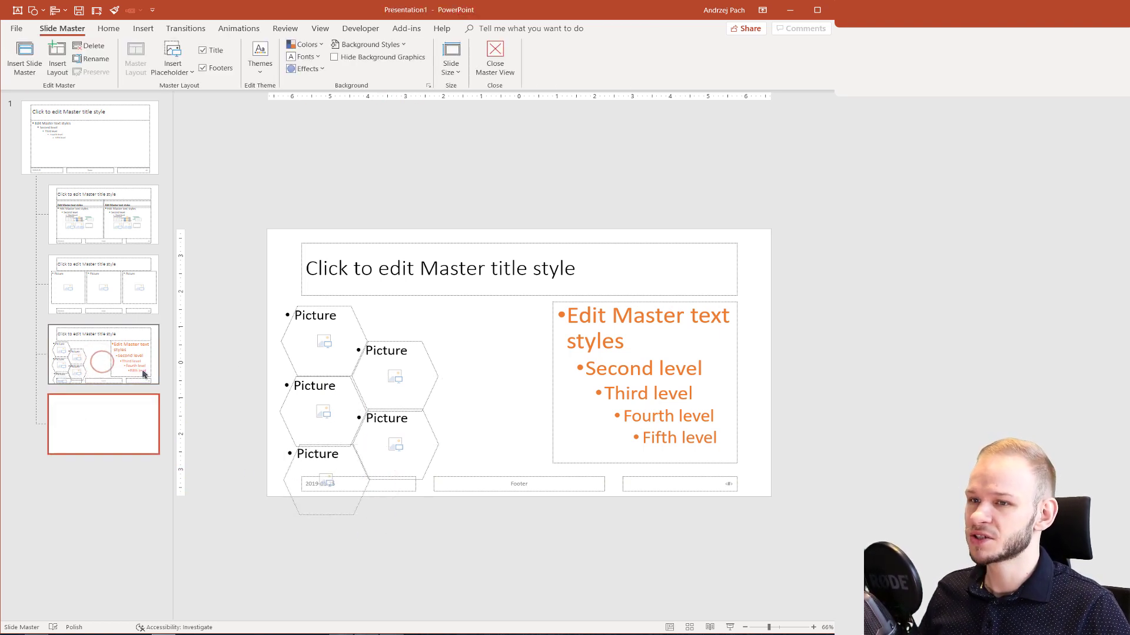
{"action": "left_click", "coordinate": [113, 428]}
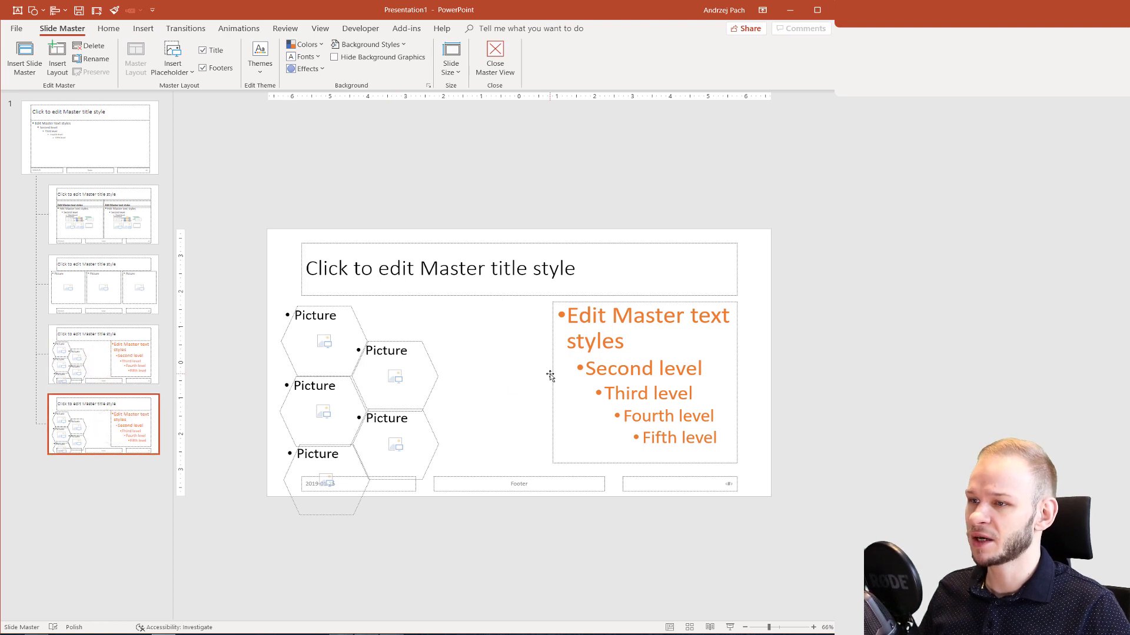
Step: Move the text placeholder to the left and the five picture hexagons to the right side
{"action": "left_click_drag", "start_coordinate": [550, 375], "coordinate": [448, 377]}
{"action": "mouse_move", "coordinate": [229, 289]}
{"action": "left_mouse_down"}
{"action": "mouse_move", "coordinate": [461, 594]}
{"action": "mouse_move", "coordinate": [458, 584]}
{"action": "left_mouse_up"}
{"action": "left_click_drag", "start_coordinate": [327, 378], "coordinate": [654, 336]}
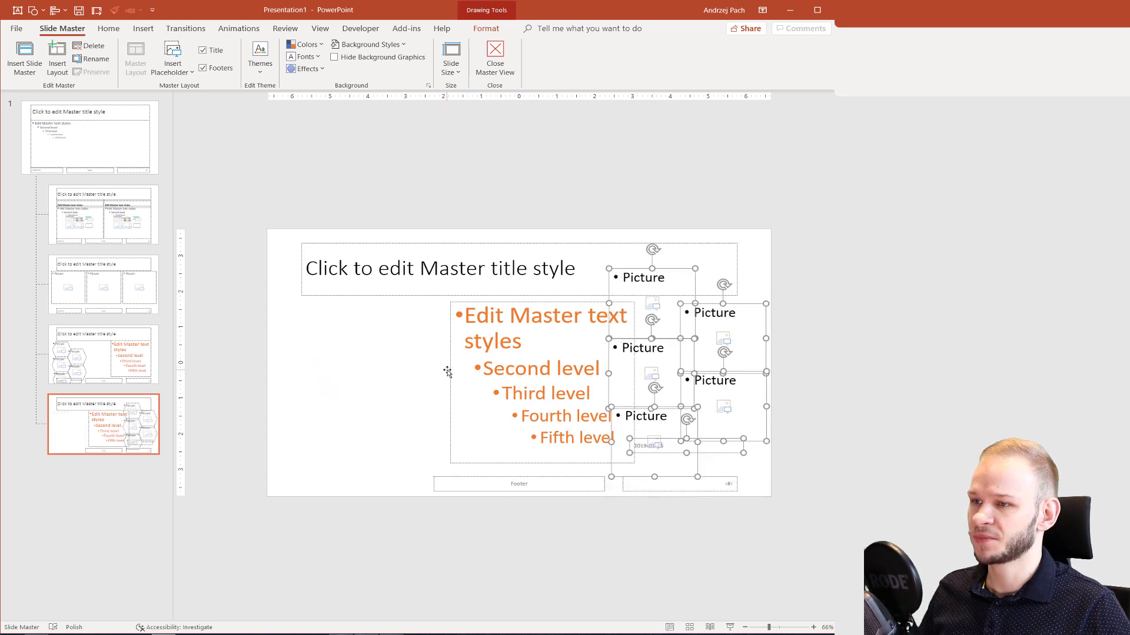
{"action": "left_click_drag", "start_coordinate": [444, 369], "coordinate": [319, 368]}
{"action": "left_click", "coordinate": [285, 435]}
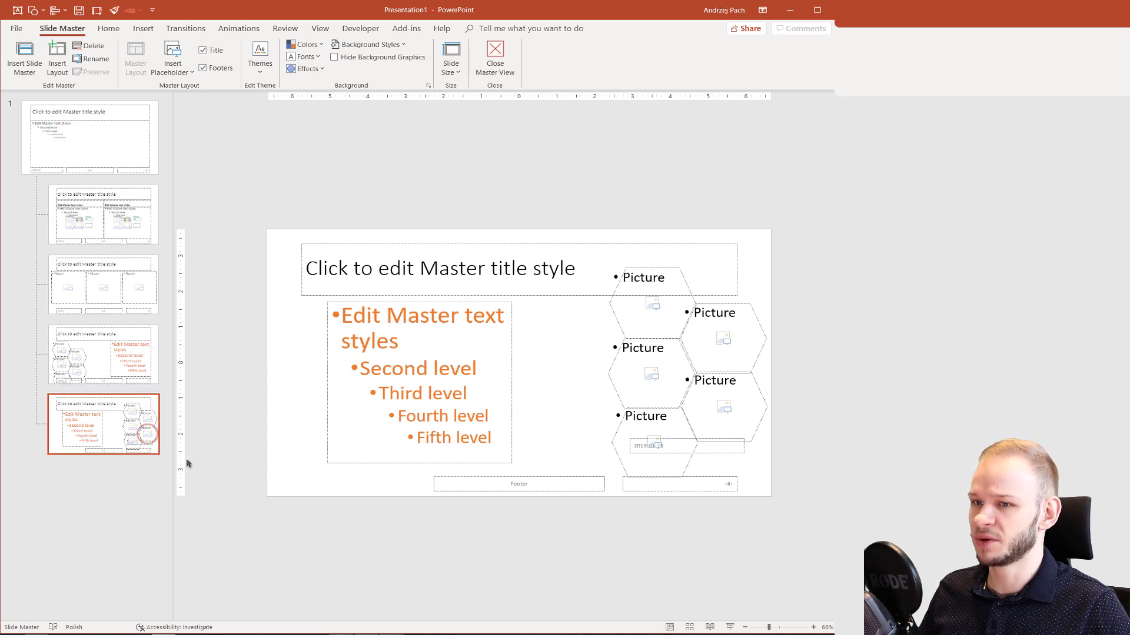
Step: Duplicate the layout, widen the body text box, and move three hexagons beneath the title
{"action": "key", "text": "ctrl+d"}
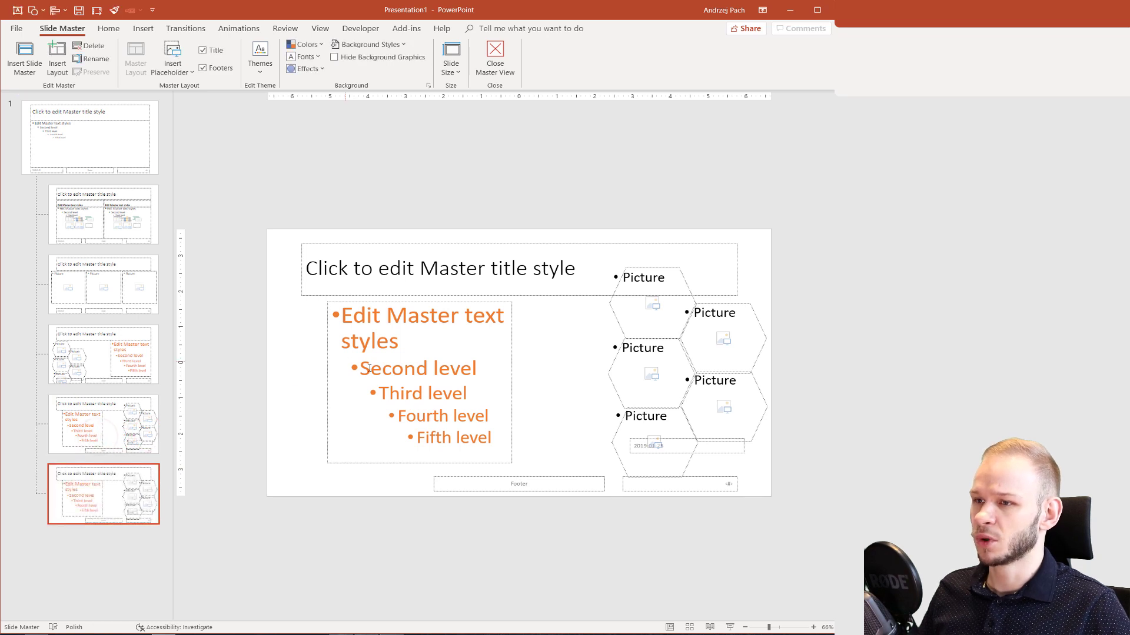
{"action": "left_click", "coordinate": [377, 304]}
{"action": "mouse_move", "coordinate": [512, 301]}
{"action": "left_mouse_down"}
{"action": "mouse_move", "coordinate": [706, 409]}
{"action": "mouse_move", "coordinate": [703, 395]}
{"action": "left_mouse_up"}
{"action": "left_click", "coordinate": [643, 336]}
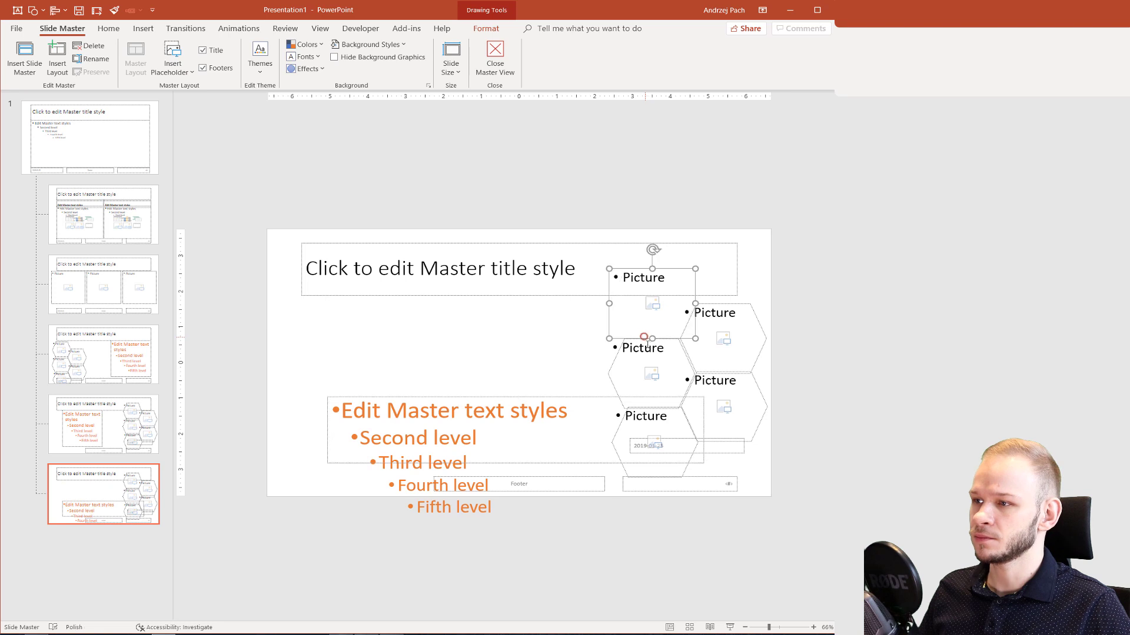
{"action": "left_click", "coordinate": [640, 358], "text": "shift"}
{"action": "left_click", "coordinate": [736, 361], "text": "shift"}
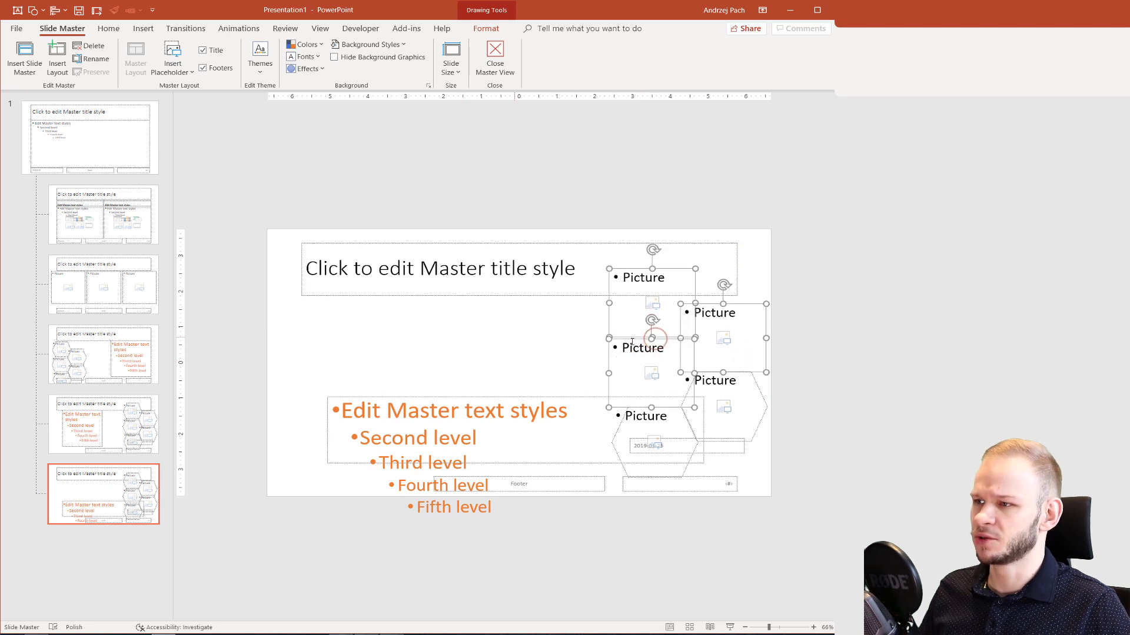
{"action": "left_click_drag", "start_coordinate": [647, 347], "coordinate": [415, 336]}
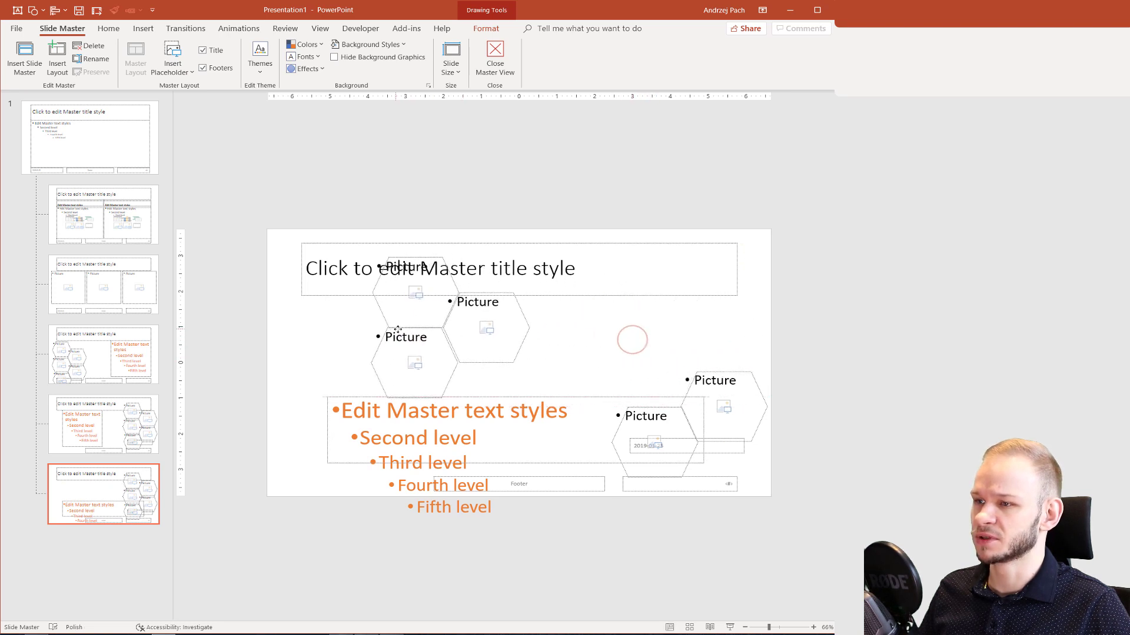
Step: Bring the two right hexagons into the zigzag row and shift the whole row into place
{"action": "left_click", "coordinate": [727, 444]}
{"action": "left_click", "coordinate": [682, 471], "text": "shift"}
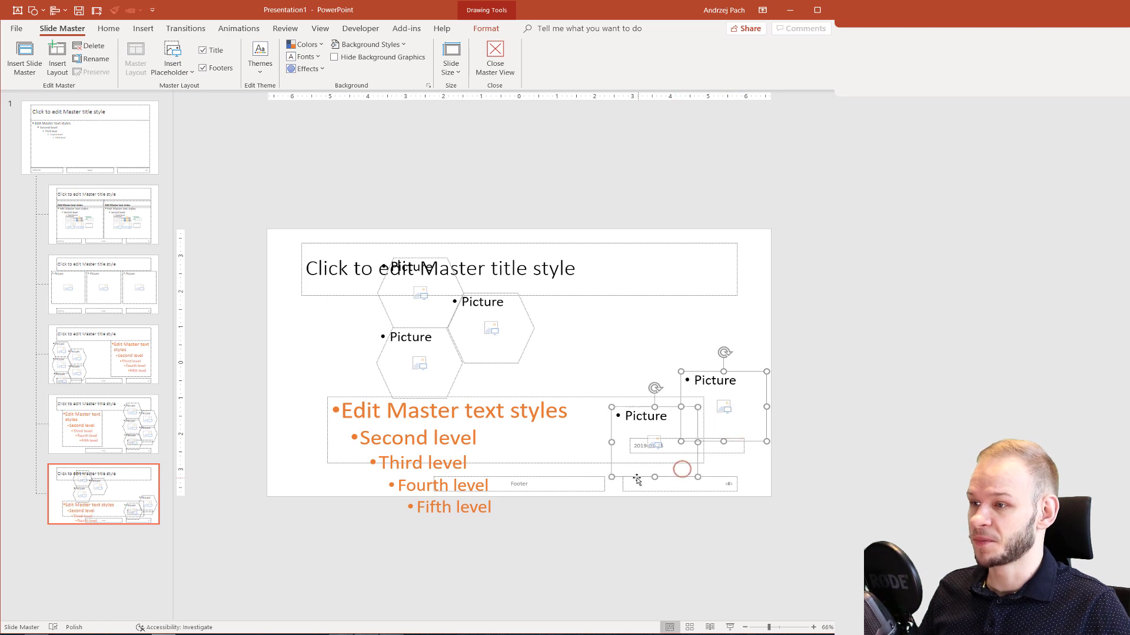
{"action": "left_click_drag", "start_coordinate": [681, 470], "coordinate": [555, 387]}
{"action": "left_click_drag", "start_coordinate": [392, 323], "coordinate": [320, 358]}
{"action": "left_click_drag", "start_coordinate": [247, 265], "coordinate": [774, 430]}
{"action": "left_click", "coordinate": [605, 380]}
{"action": "left_click_drag", "start_coordinate": [605, 380], "coordinate": [650, 378]}
{"action": "left_click", "coordinate": [292, 375]}
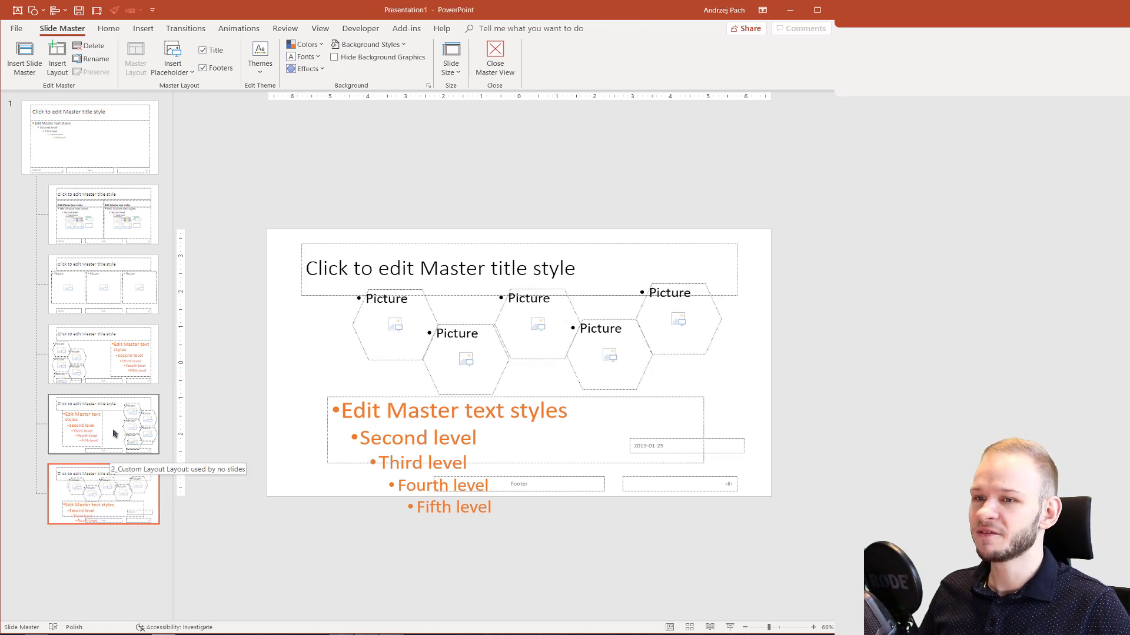
Step: Close the Slide Master view and delete the first slide
{"action": "left_click", "coordinate": [495, 56]}
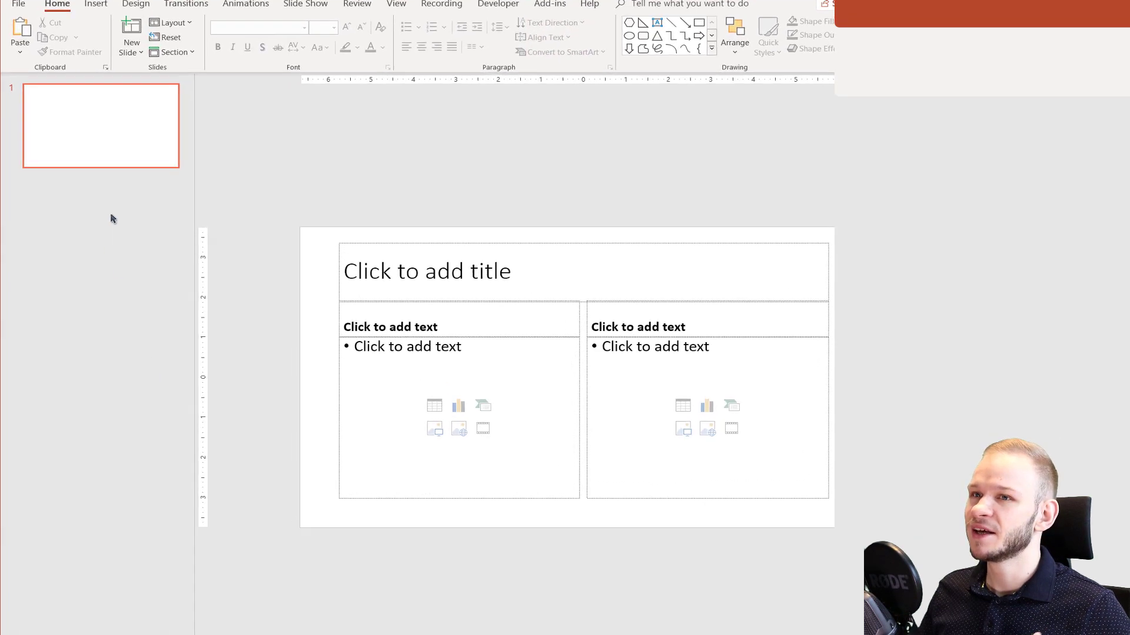
{"action": "left_click", "coordinate": [89, 158]}
{"action": "key", "text": "Delete"}
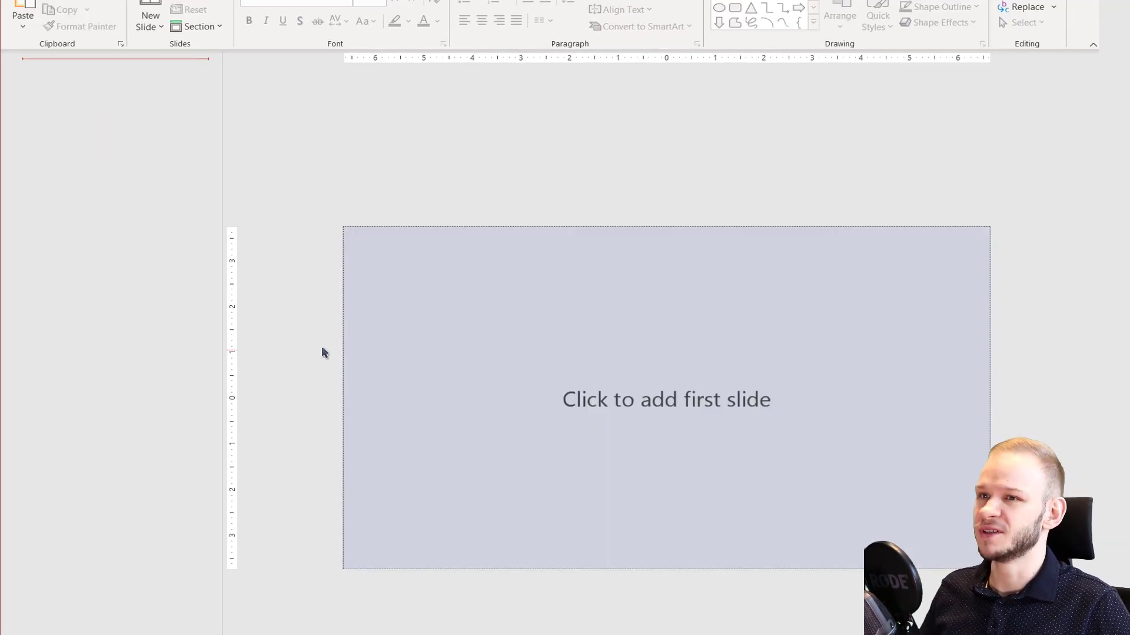
Step: Add a new slide and bring up its Layout choices
{"action": "right_click", "coordinate": [130, 105]}
{"action": "left_click", "coordinate": [189, 152]}
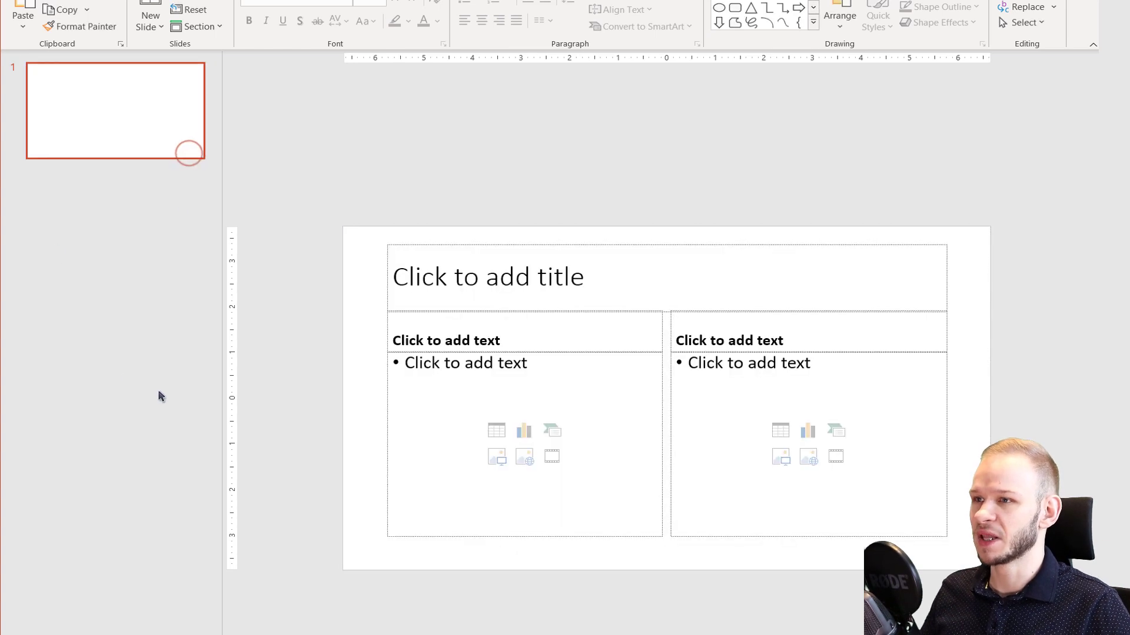
{"action": "right_click", "coordinate": [319, 146]}
{"action": "mouse_move", "coordinate": [389, 197]}
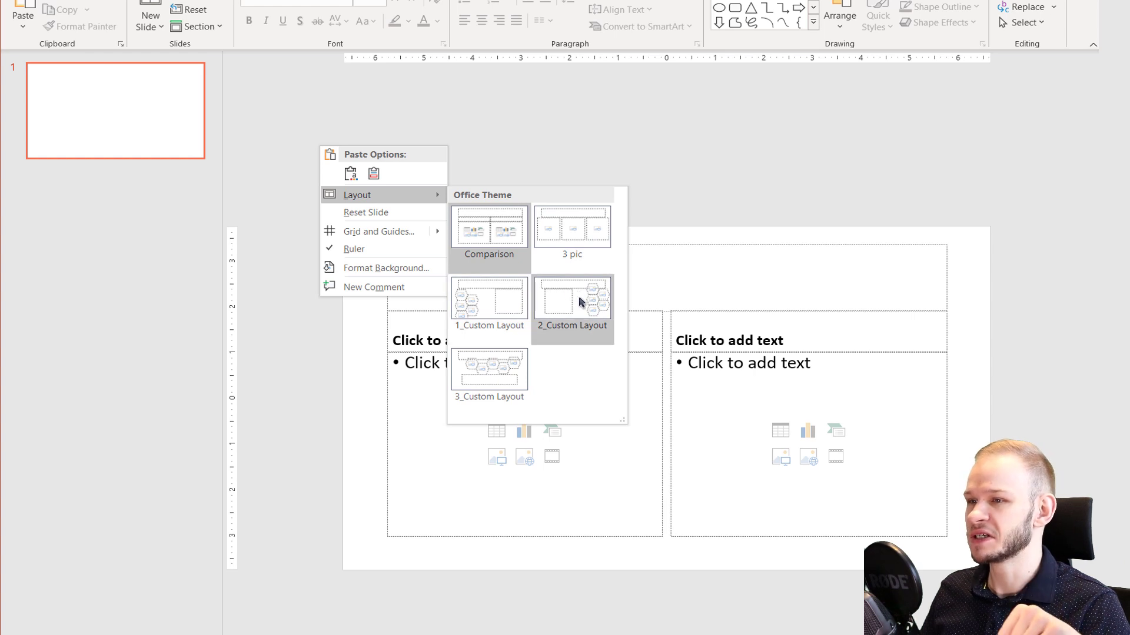
Step: Apply 1_Custom Layout and fill all five hexagons with the photos 1.jpg–3.jpg
{"action": "left_click", "coordinate": [474, 305]}
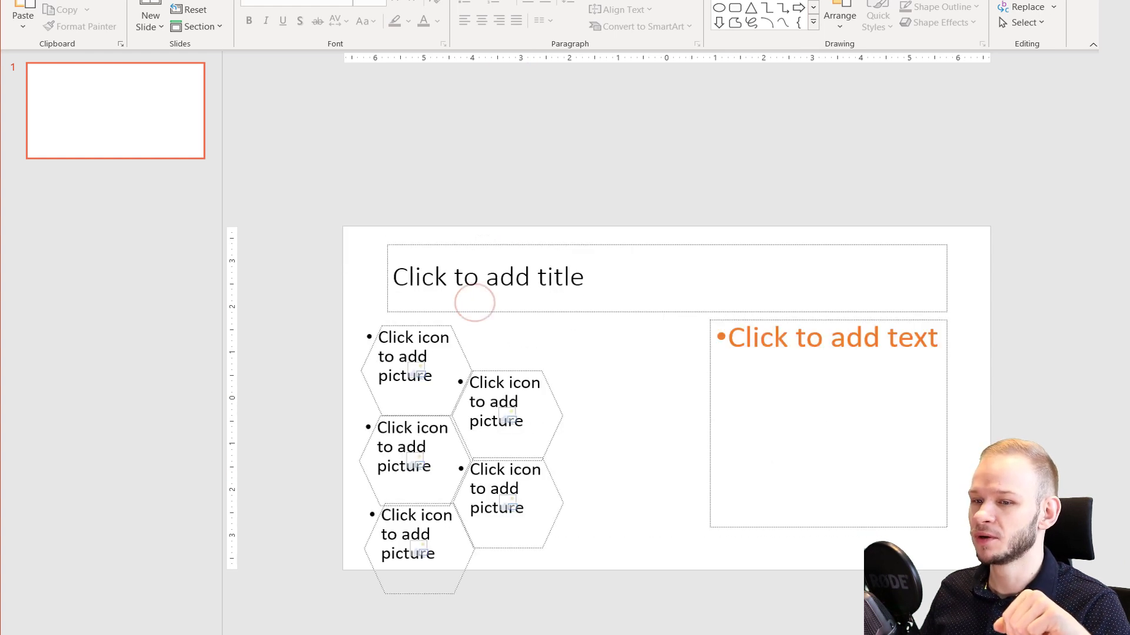
{"action": "key", "text": "alt+Tab"}
{"action": "key", "text": "ctrl+a"}
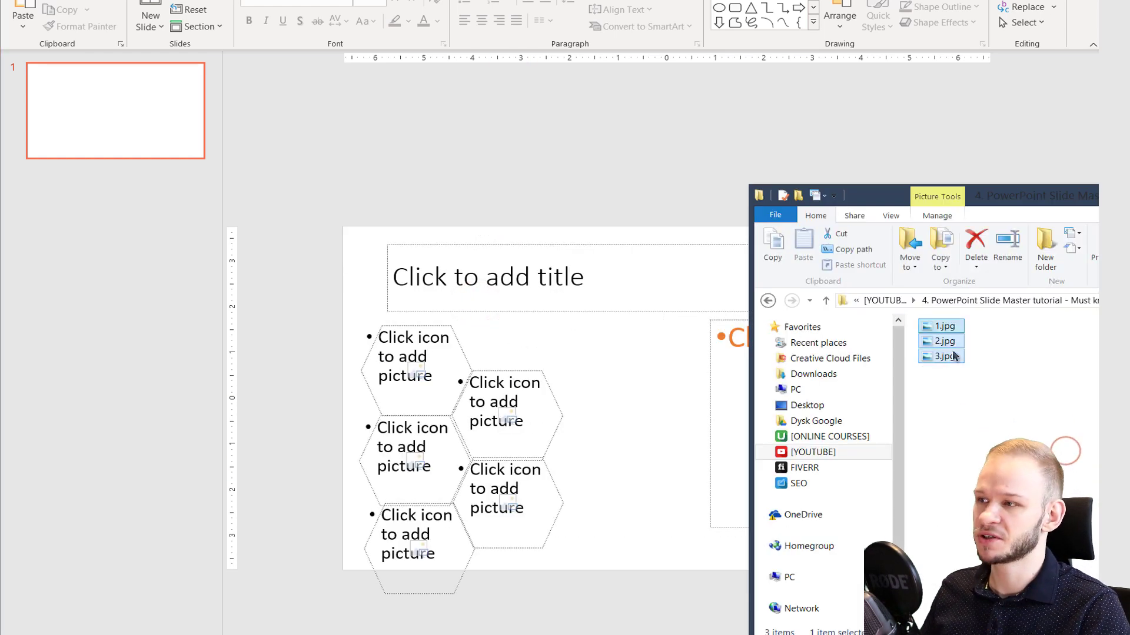
{"action": "left_click_drag", "start_coordinate": [944, 342], "coordinate": [353, 362]}
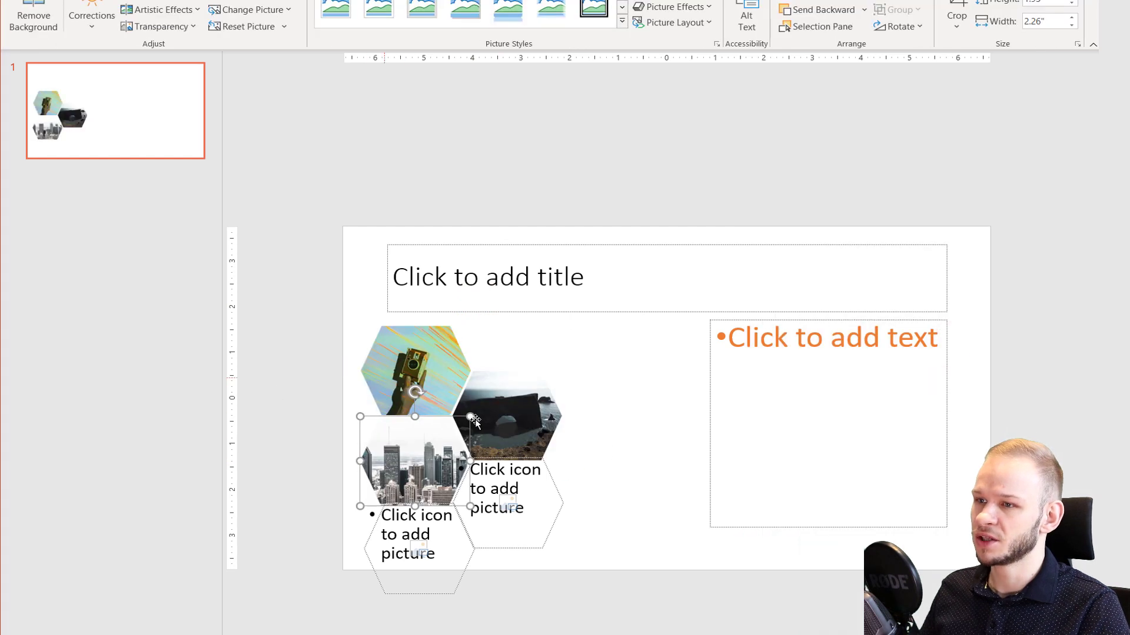
{"action": "left_click", "coordinate": [929, 361]}
{"action": "key", "text": "ctrl+a"}
{"action": "left_click_drag", "start_coordinate": [935, 340], "coordinate": [512, 506]}
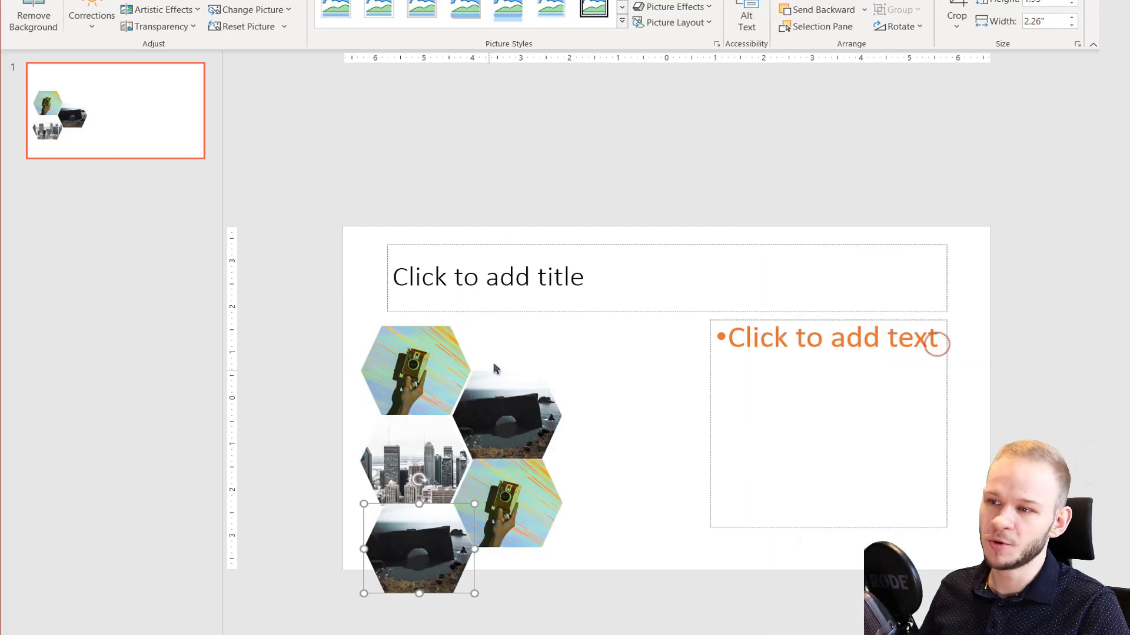
{"action": "left_click", "coordinate": [651, 163]}
Step: Type sample text with a new bullet in the text placeholder, then select the hexagon pictures
{"action": "left_click", "coordinate": [777, 357]}
{"action": "type", "text": "df"}
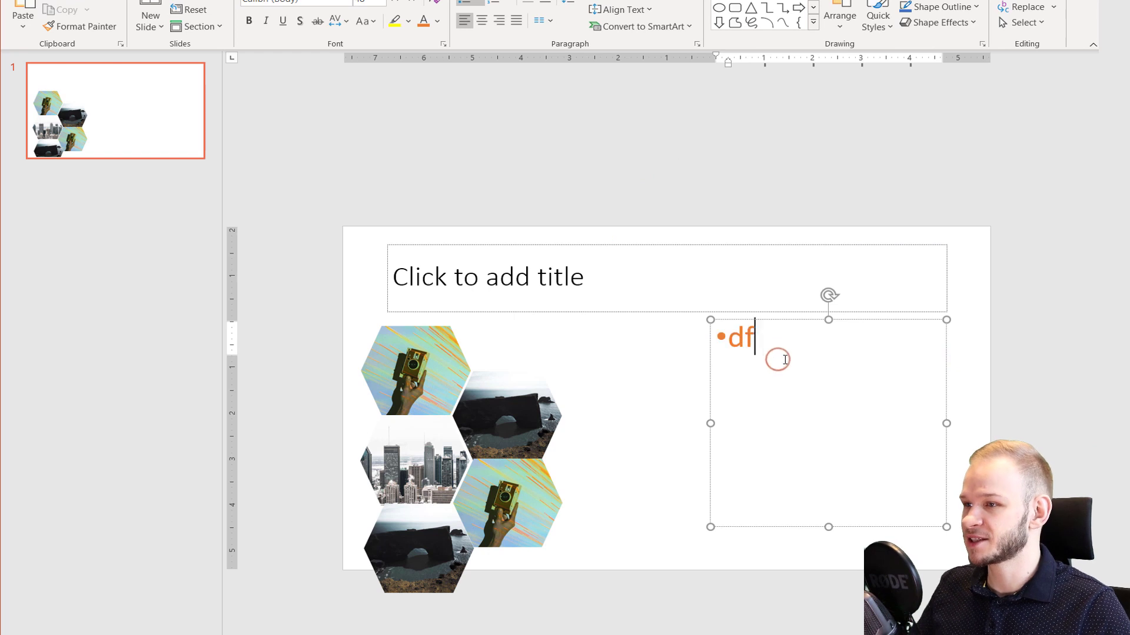
{"action": "type", "text": "fdfdgl;xjfdnfnj;xfn;djxfd;nj;xfdk;fd"}
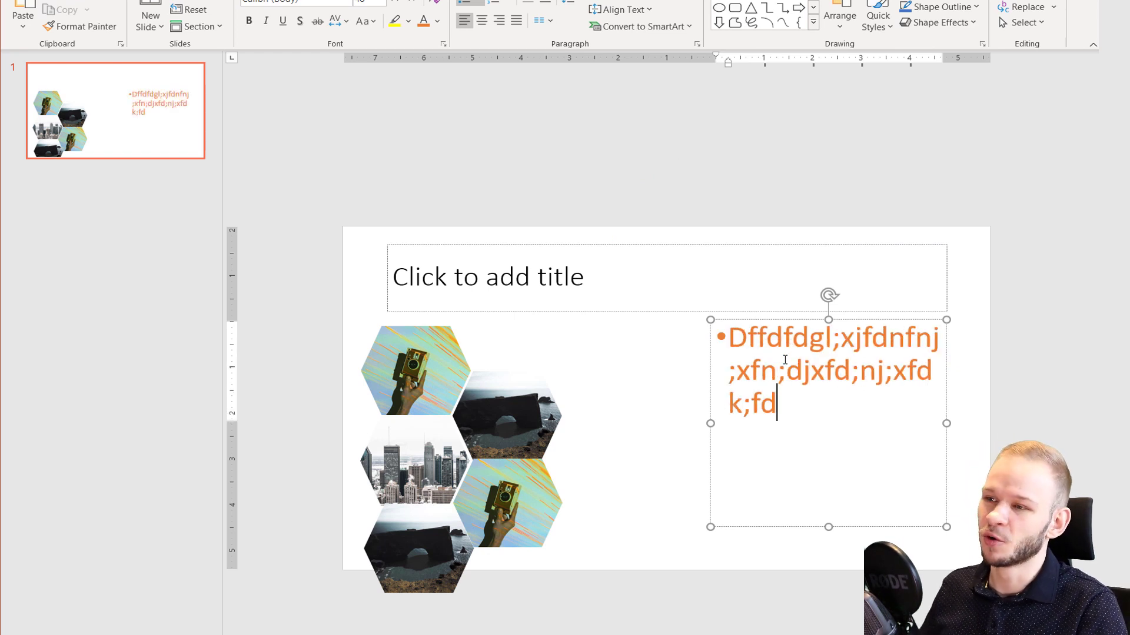
{"action": "key", "text": "Return"}
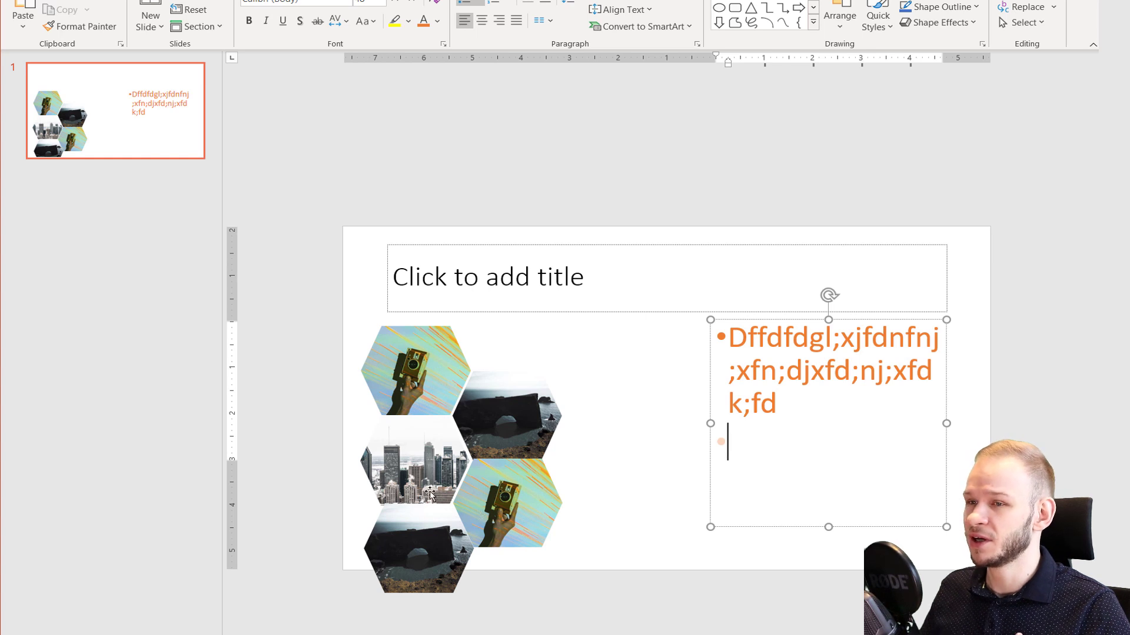
{"action": "left_click_drag", "start_coordinate": [309, 301], "coordinate": [316, 421]}
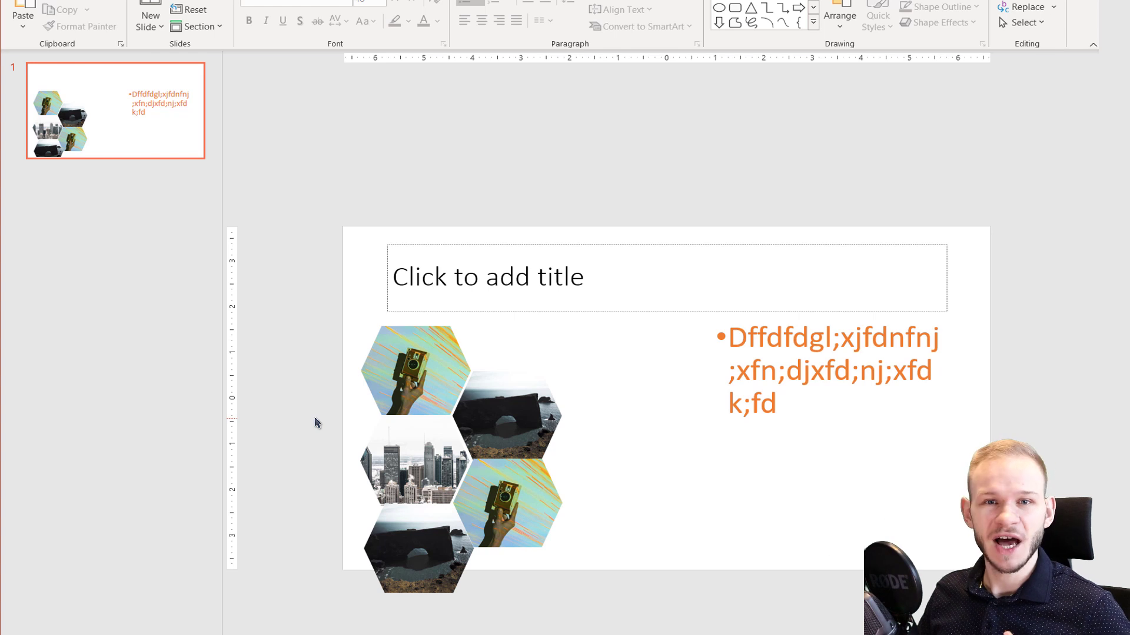
Step: Add a second slide and apply 2_Custom Layout to it
{"action": "right_click", "coordinate": [97, 215]}
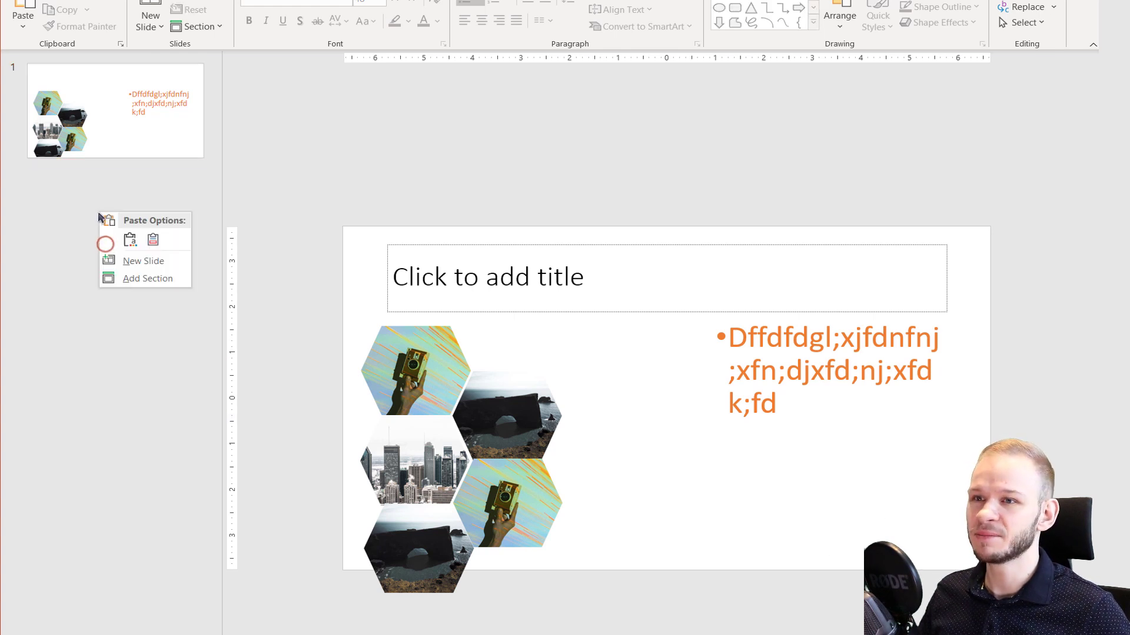
{"action": "left_click", "coordinate": [134, 263]}
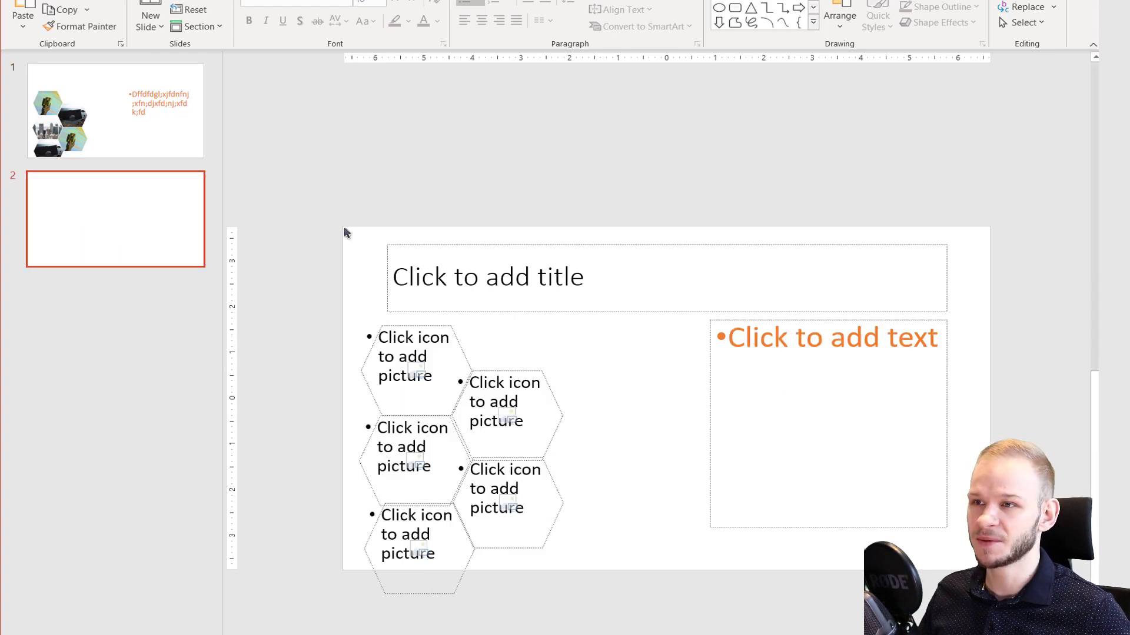
{"action": "right_click", "coordinate": [329, 171]}
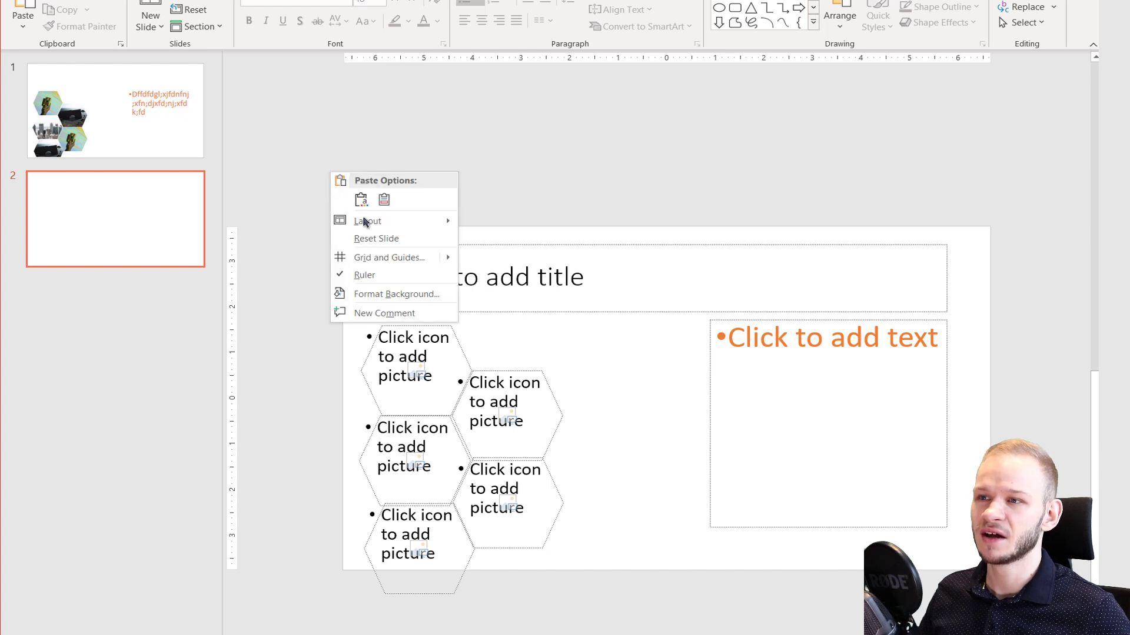
{"action": "left_click", "coordinate": [363, 220]}
{"action": "left_click", "coordinate": [575, 323]}
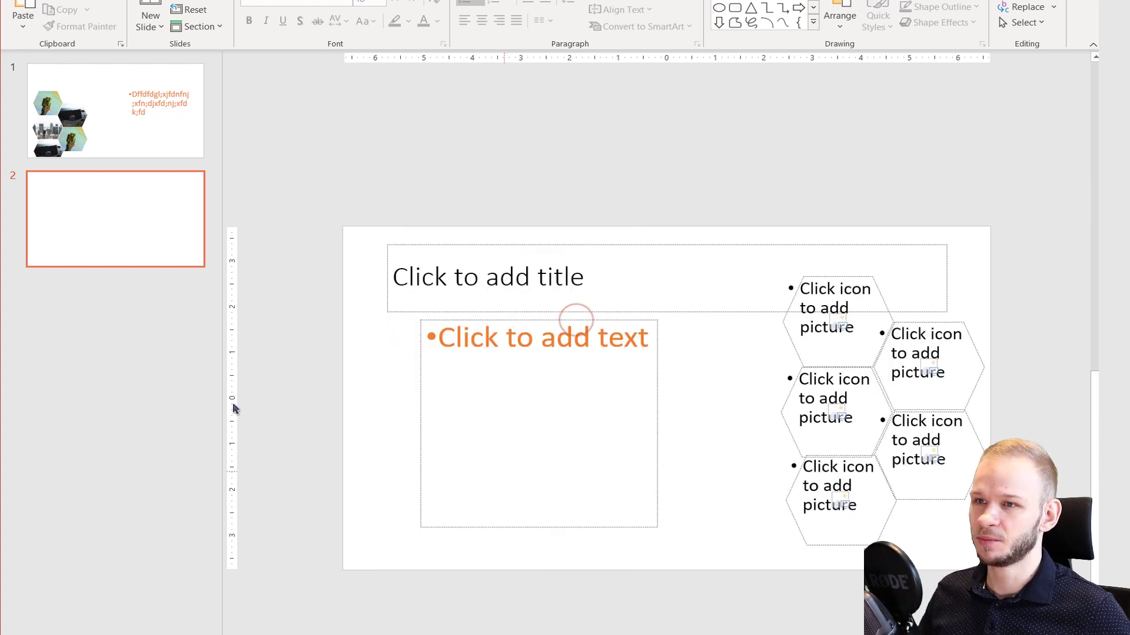
Step: Fill slide 2's hexagons with the photos and delete the extra large camera picture
{"action": "key", "text": "alt+Tab"}
{"action": "left_click_drag", "start_coordinate": [983, 429], "coordinate": [836, 318]}
{"action": "left_click_drag", "start_coordinate": [943, 356], "coordinate": [570, 245]}
{"action": "key", "text": "Delete"}
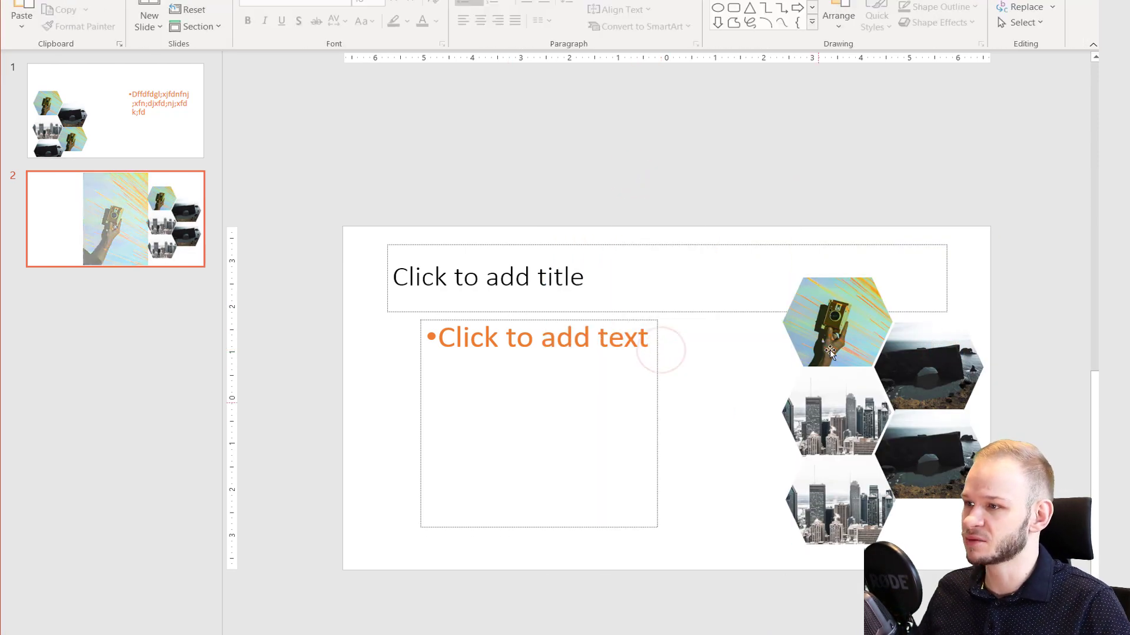
{"action": "left_click", "coordinate": [111, 126]}
{"action": "left_click", "coordinate": [120, 218]}
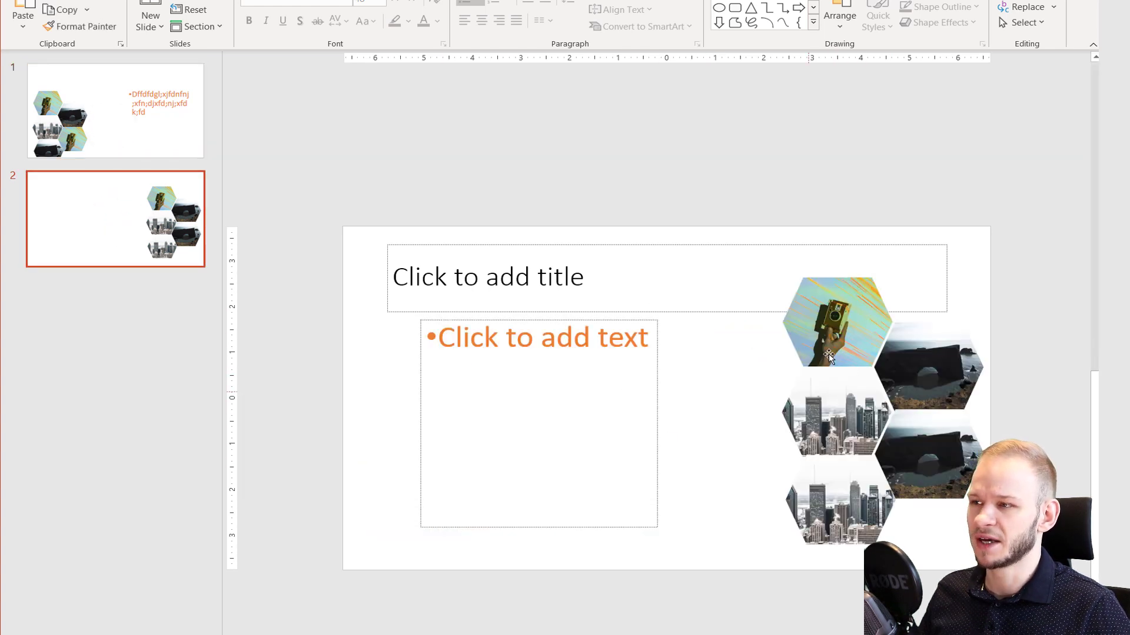
Step: Enlarge the camera and two city hexagon pictures in the left column together
{"action": "left_click", "coordinate": [836, 342]}
{"action": "left_click", "coordinate": [826, 415], "text": "shift"}
{"action": "left_click", "coordinate": [838, 500], "text": "shift"}
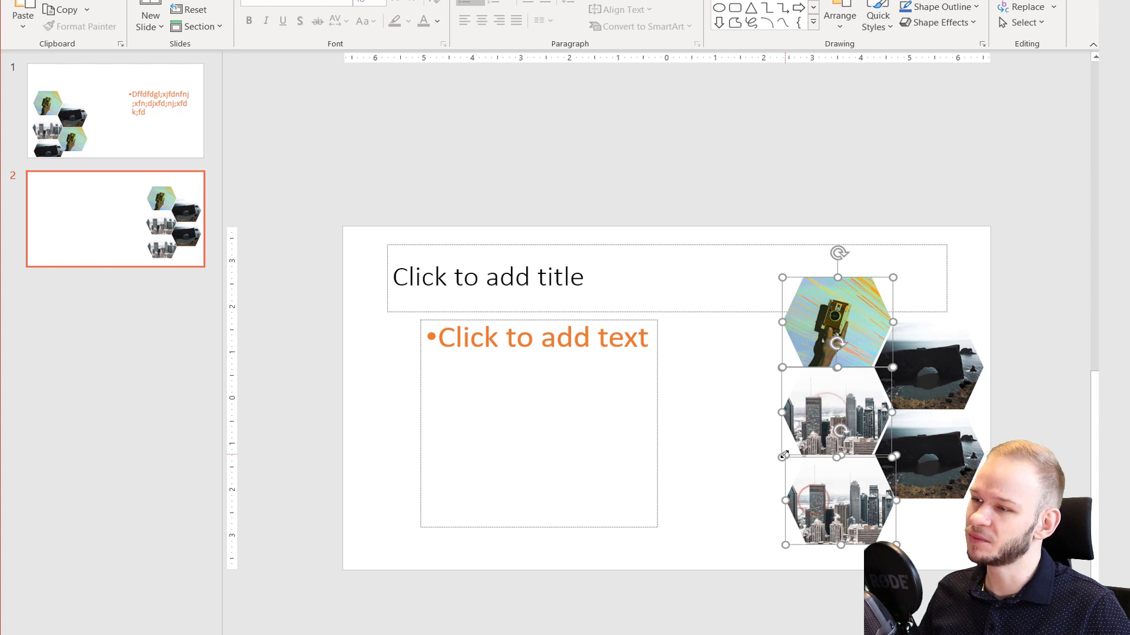
{"action": "left_click_drag", "start_coordinate": [784, 453], "coordinate": [777, 388]}
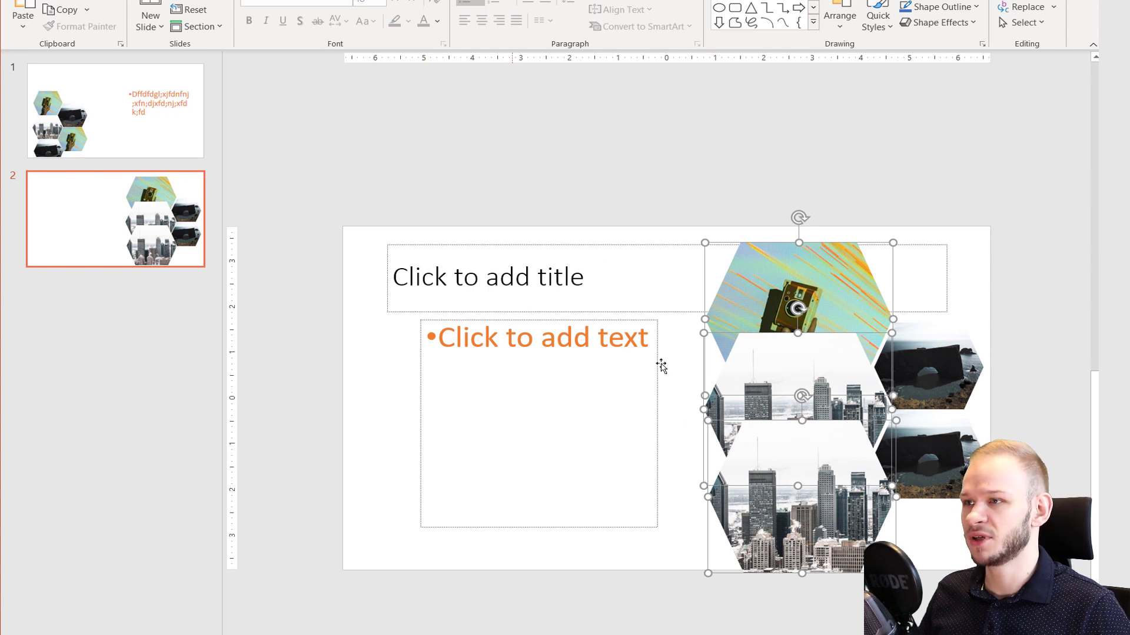
{"action": "left_click", "coordinate": [166, 250]}
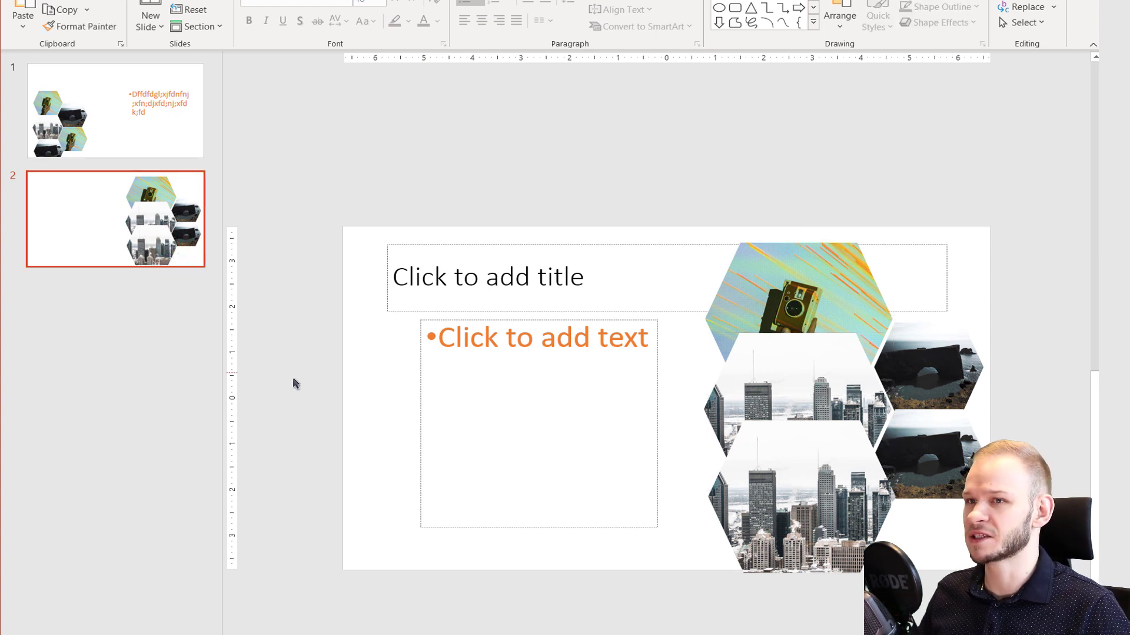
Step: Add a third slide and apply 3_Custom Layout with its zigzag row of hexagons
{"action": "right_click", "coordinate": [144, 300]}
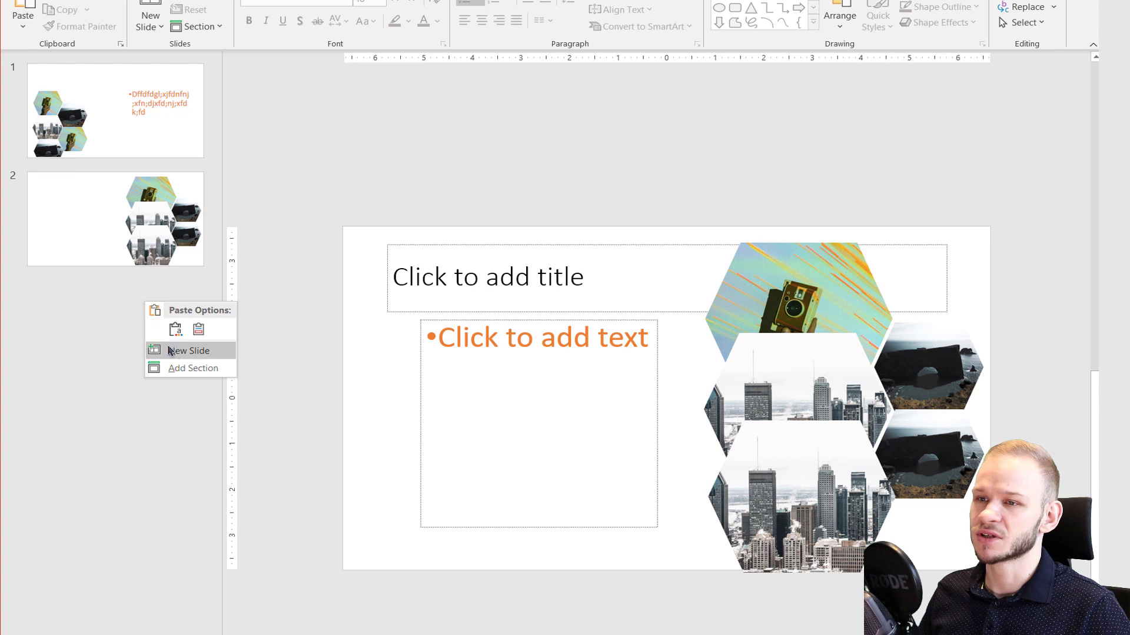
{"action": "left_click", "coordinate": [179, 352]}
{"action": "right_click", "coordinate": [276, 313]}
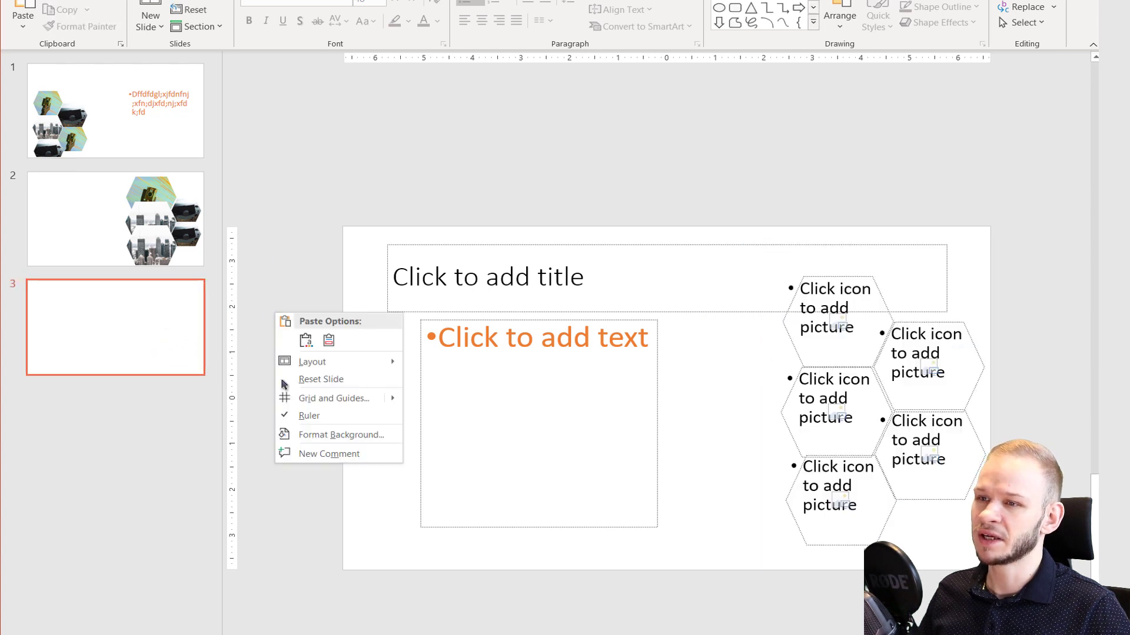
{"action": "mouse_move", "coordinate": [315, 360]}
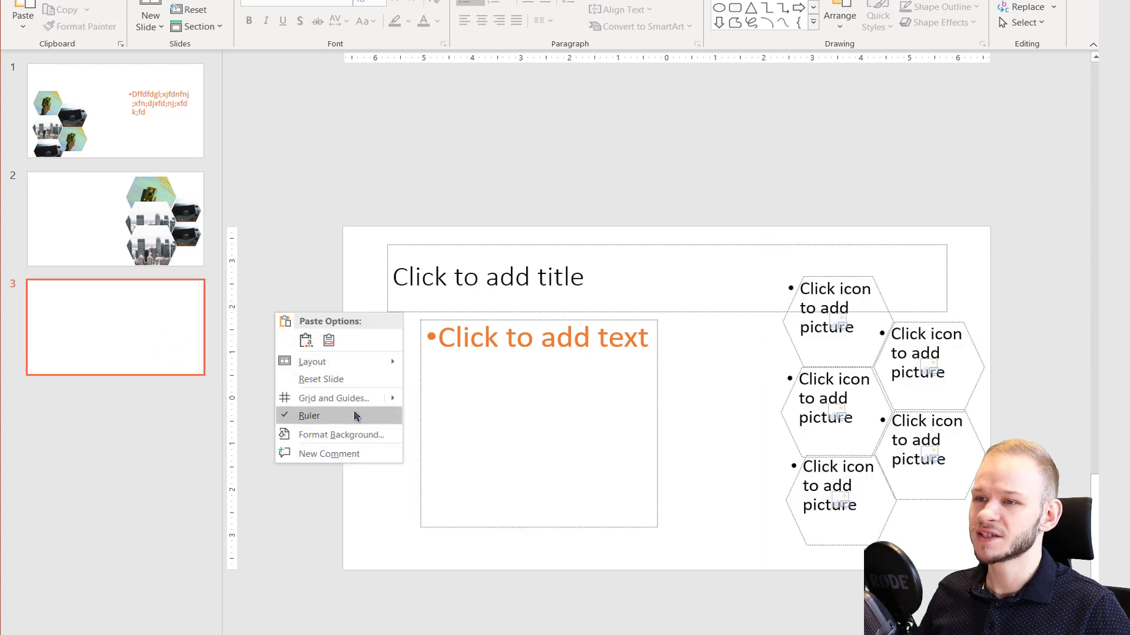
{"action": "mouse_move", "coordinate": [369, 370]}
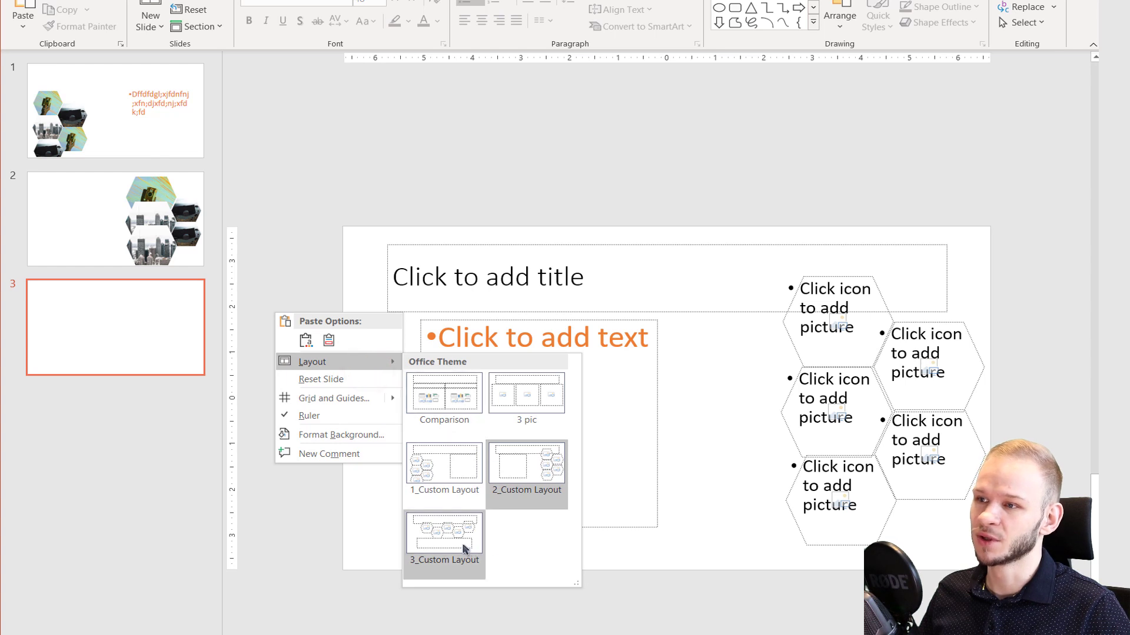
{"action": "left_click", "coordinate": [464, 548]}
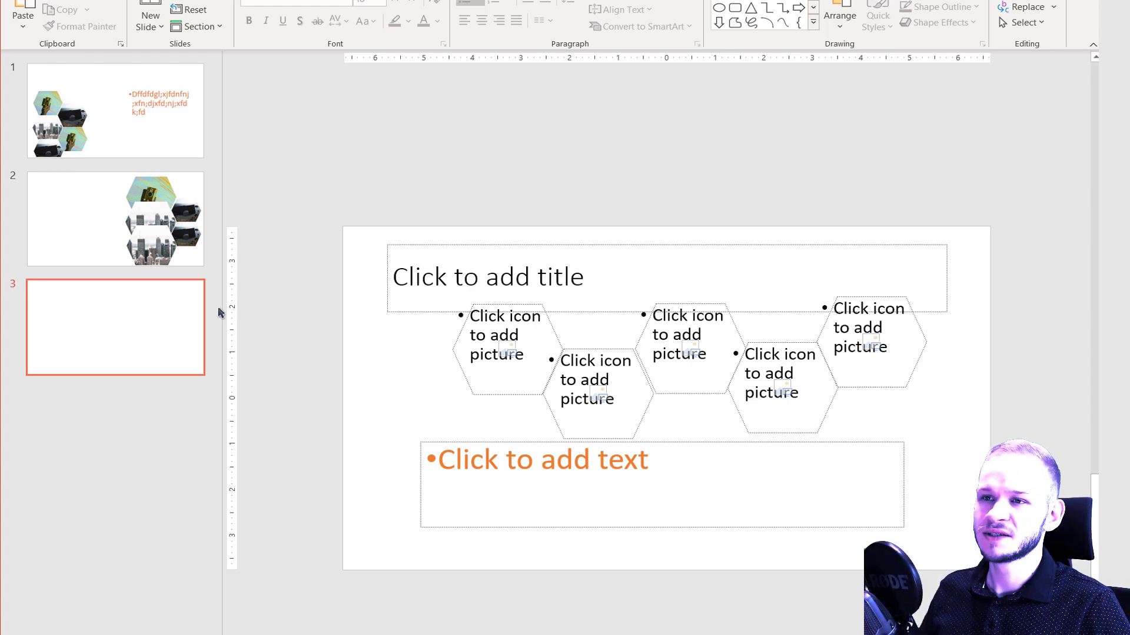
Step: Show slide 2 with its right-side photo honeycomb from the slides pane
{"action": "left_click", "coordinate": [128, 240]}
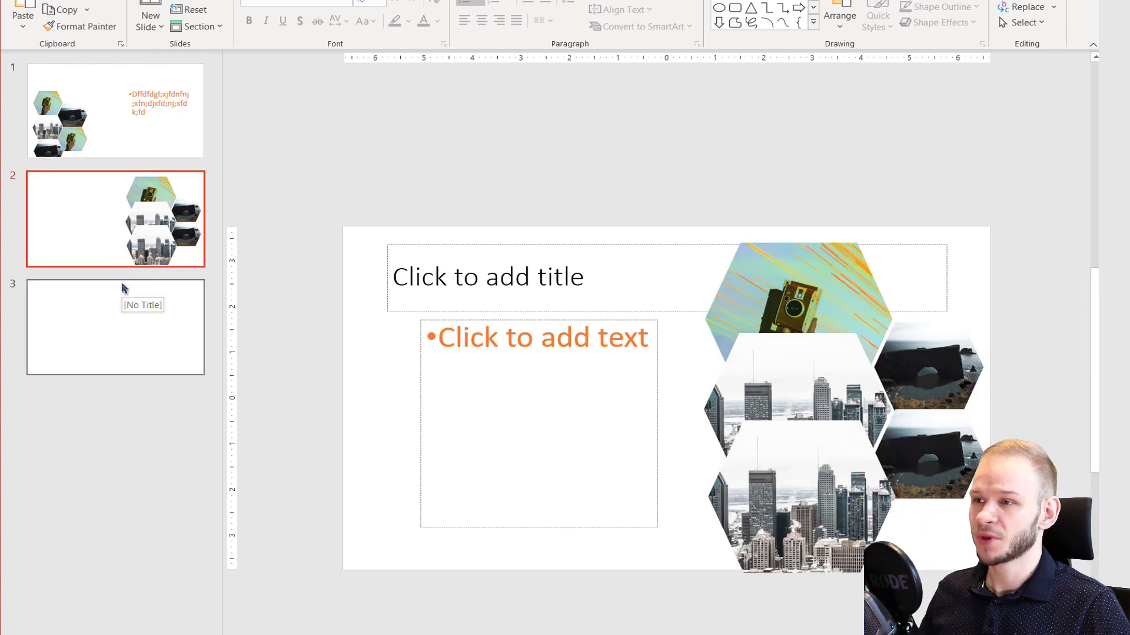